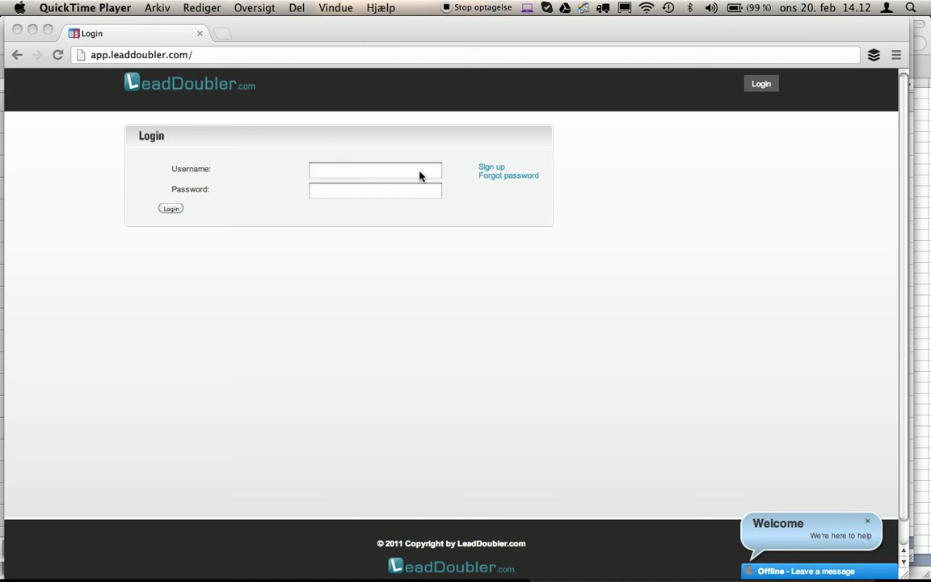
# Open the sign-up page and enter a new username, e-mail address and password in the Register form.
pyautogui.click(491, 169)
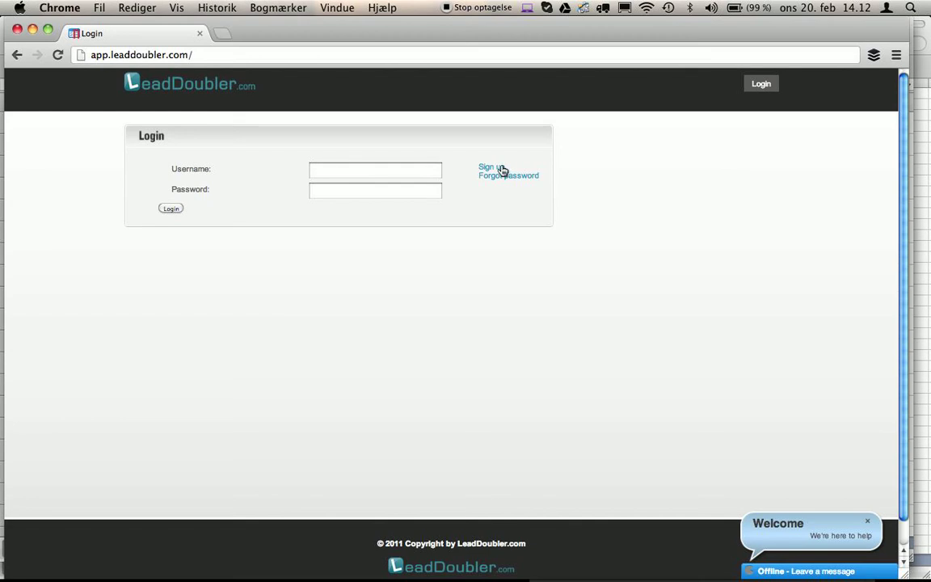
pyautogui.click(492, 169)
pyautogui.click(321, 177)
pyautogui.write('mytest1')
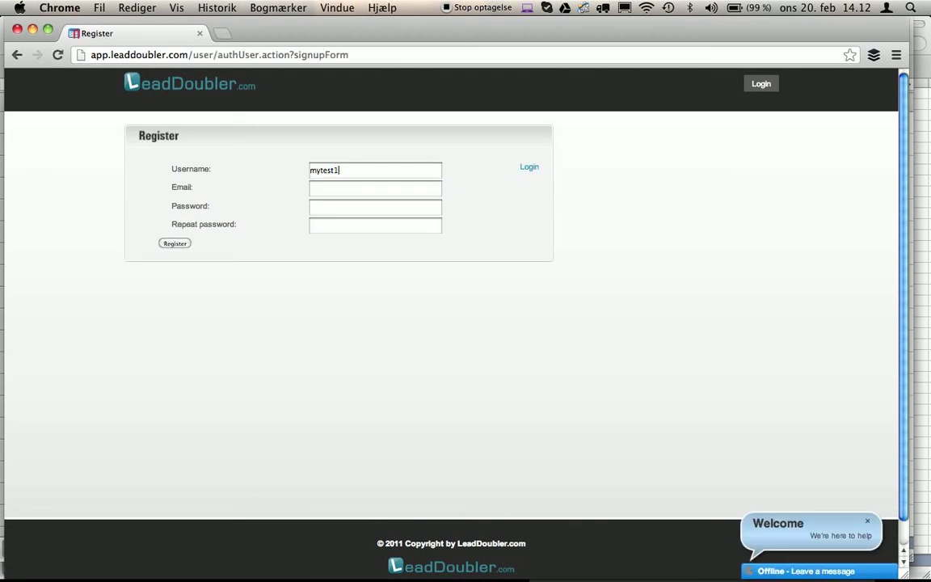
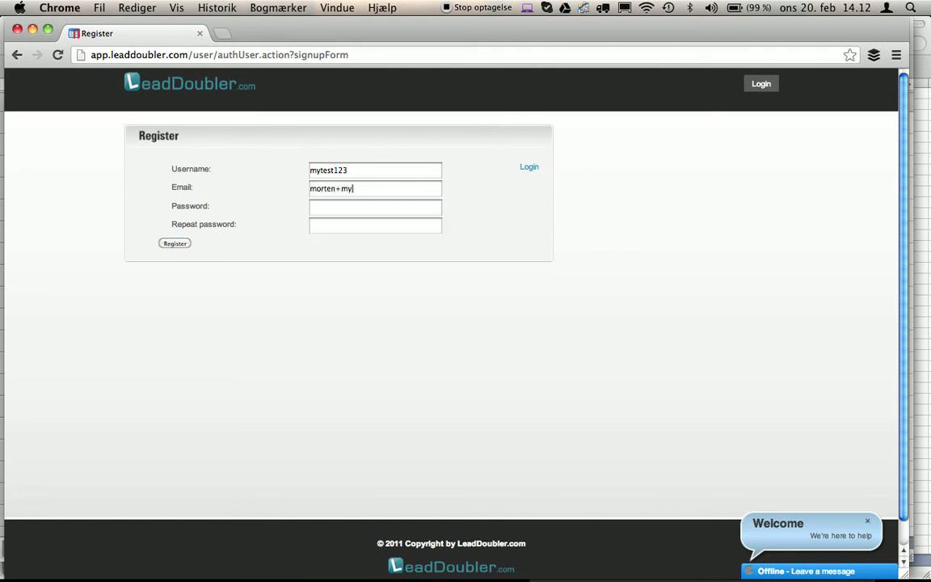
pyautogui.press('Tab')
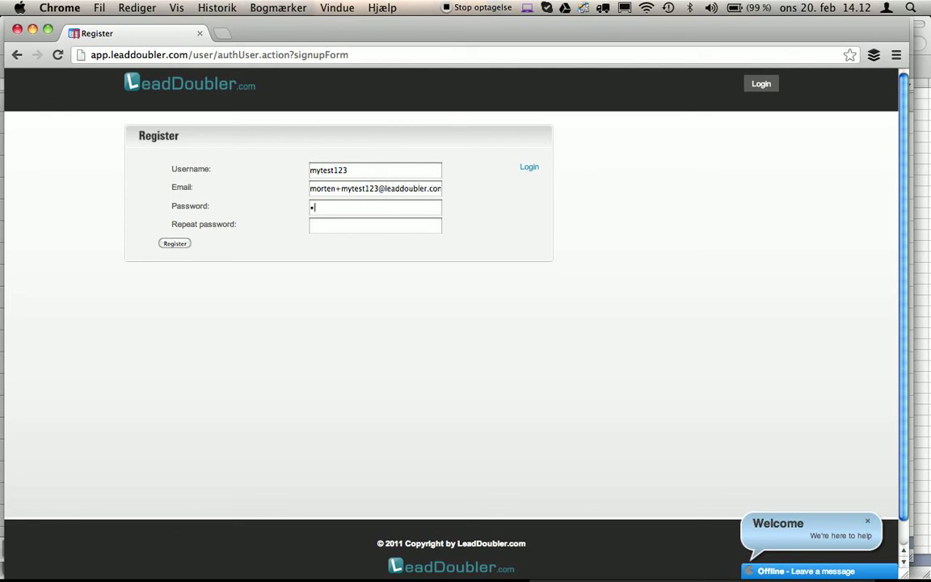
pyautogui.press('Tab')
# Repeat the password and register the new account.
pyautogui.write('1234')
pyautogui.click(180, 244)
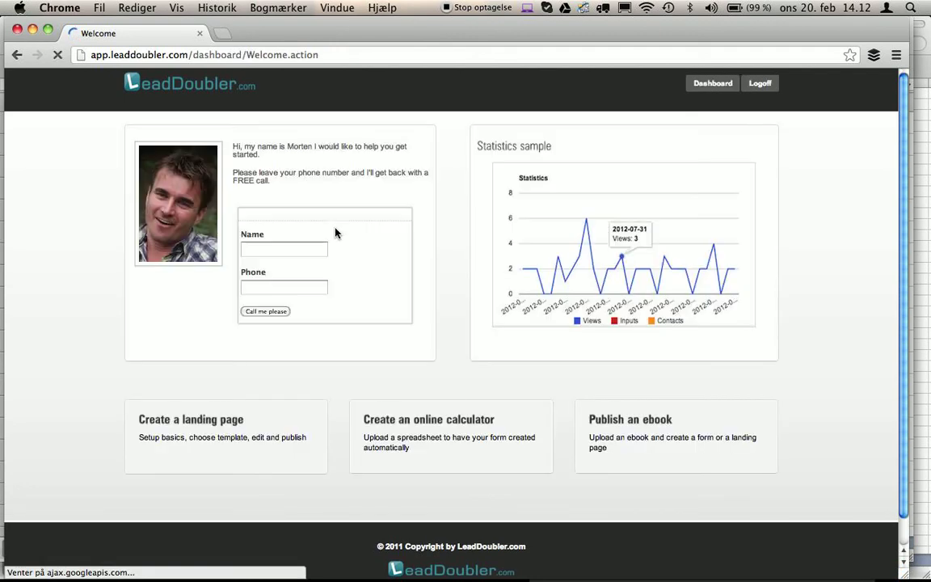
pyautogui.scroll(-1, 476, 256)
pyautogui.scroll(1, 476, 256)
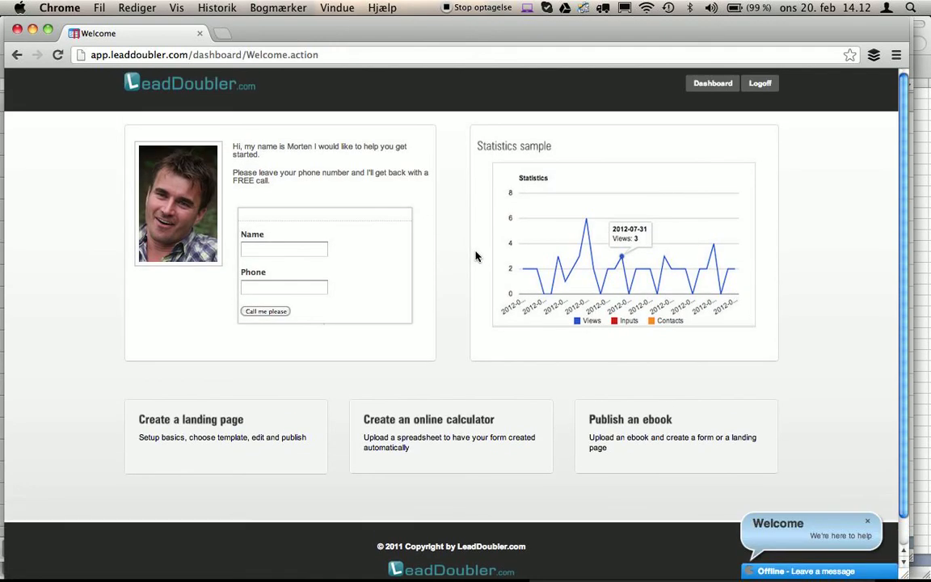
# Start a new calculator form built from an uploaded spreadsheet, then switch to Excel.
pyautogui.click(420, 447)
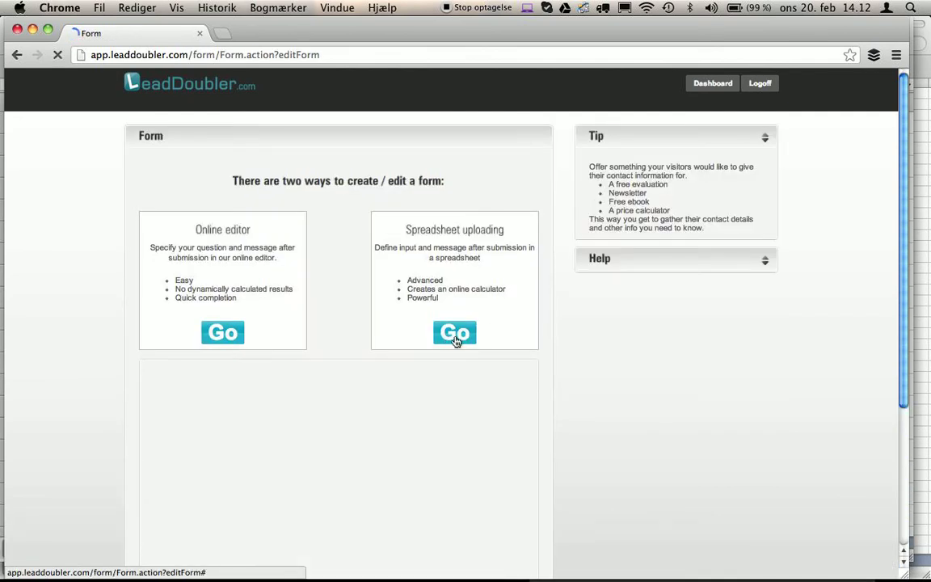
pyautogui.click(455, 341)
pyautogui.scroll(-1, 563, 442)
pyautogui.scroll(-2, 564, 442)
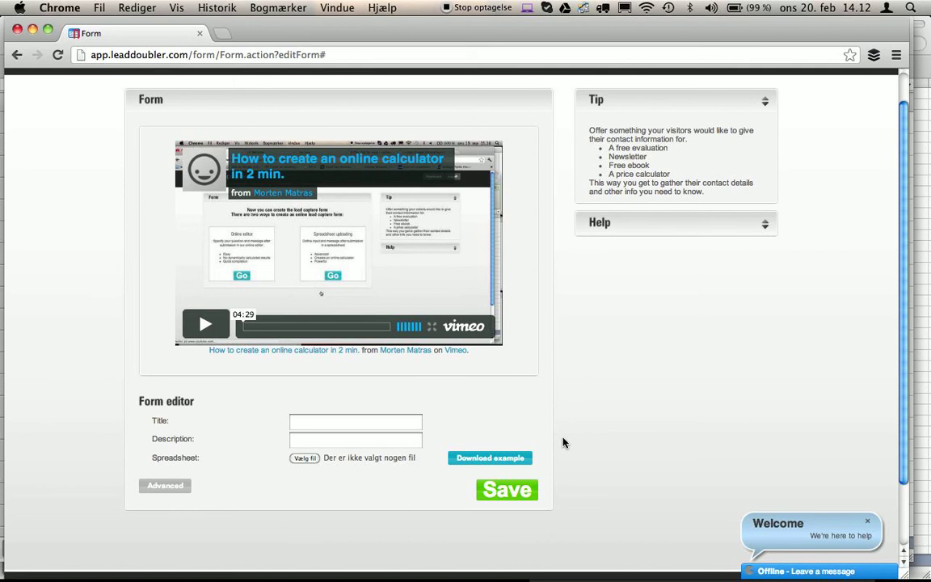
pyautogui.press('super+Tab')
pyautogui.press('super+Tab')
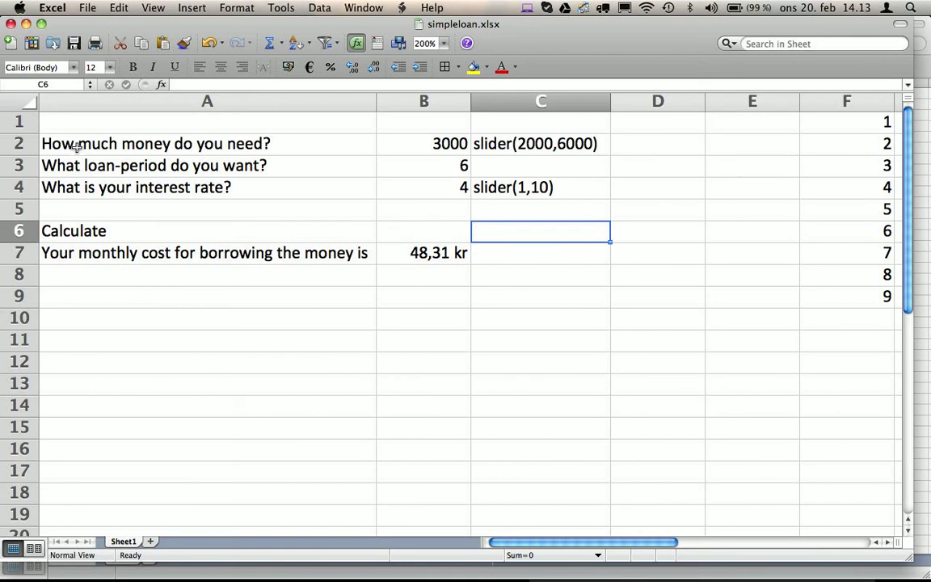
pyautogui.click(75, 145)
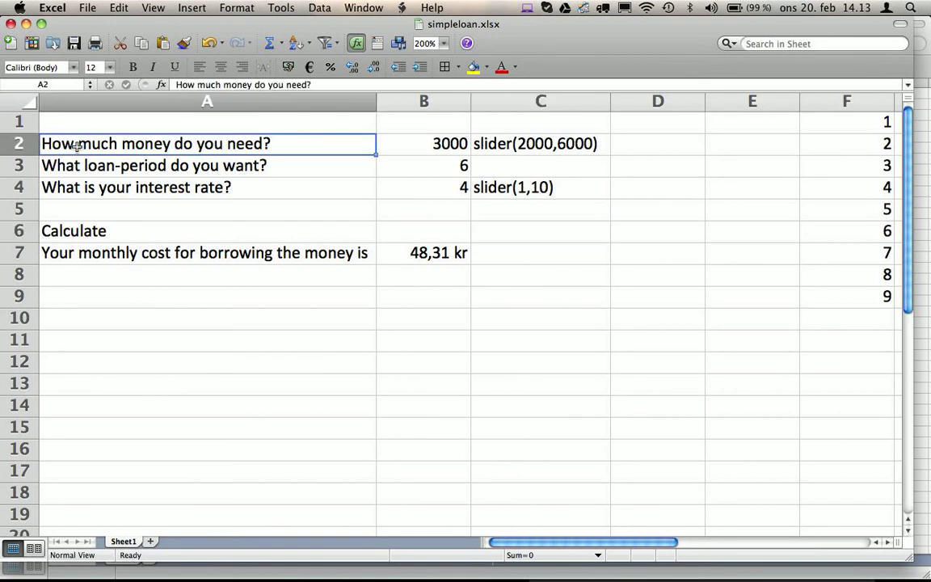
pyautogui.click(77, 166)
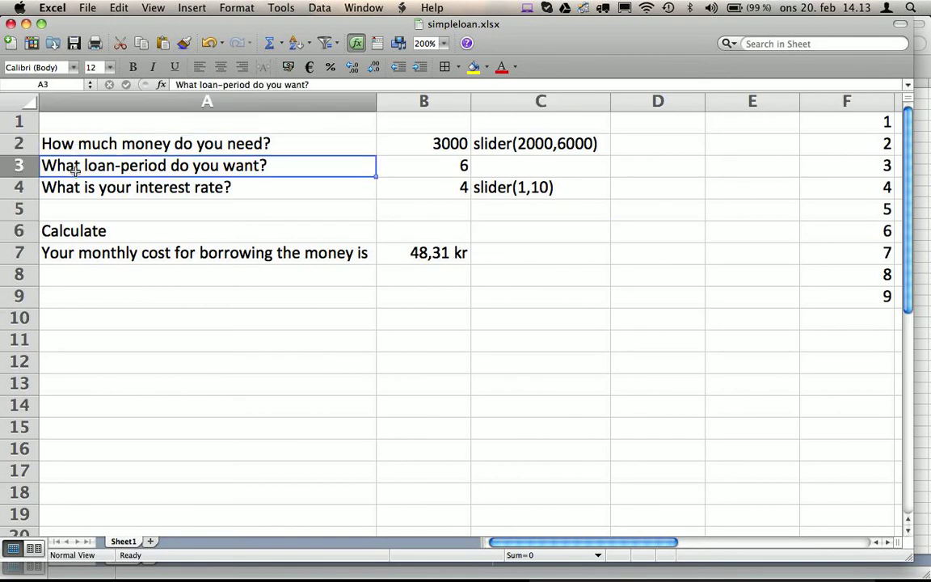
pyautogui.click(75, 185)
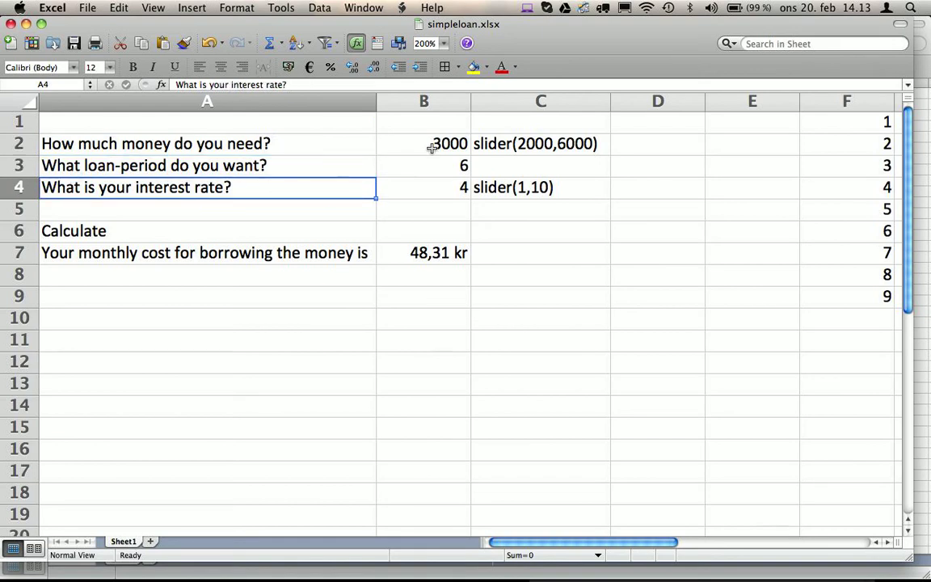
pyautogui.click(430, 147)
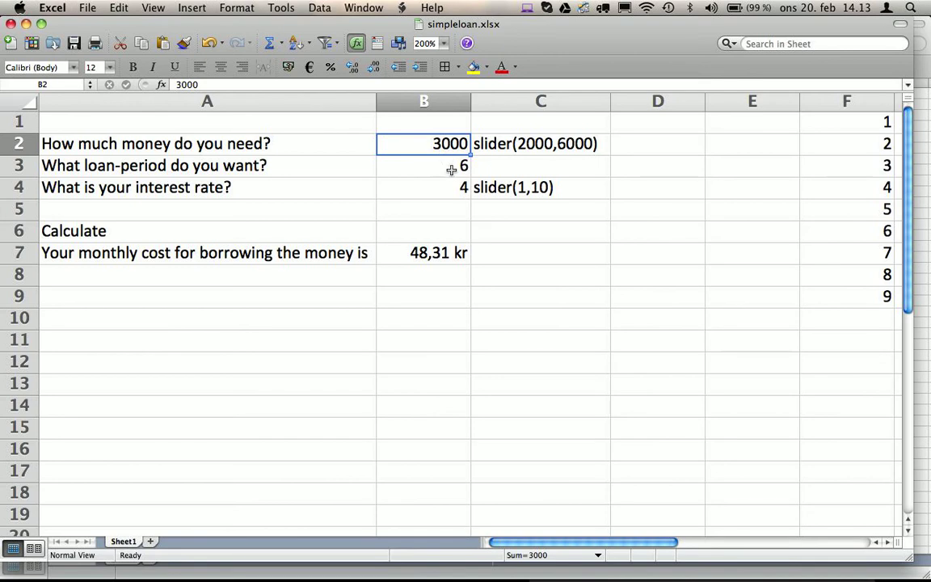
pyautogui.click(448, 162)
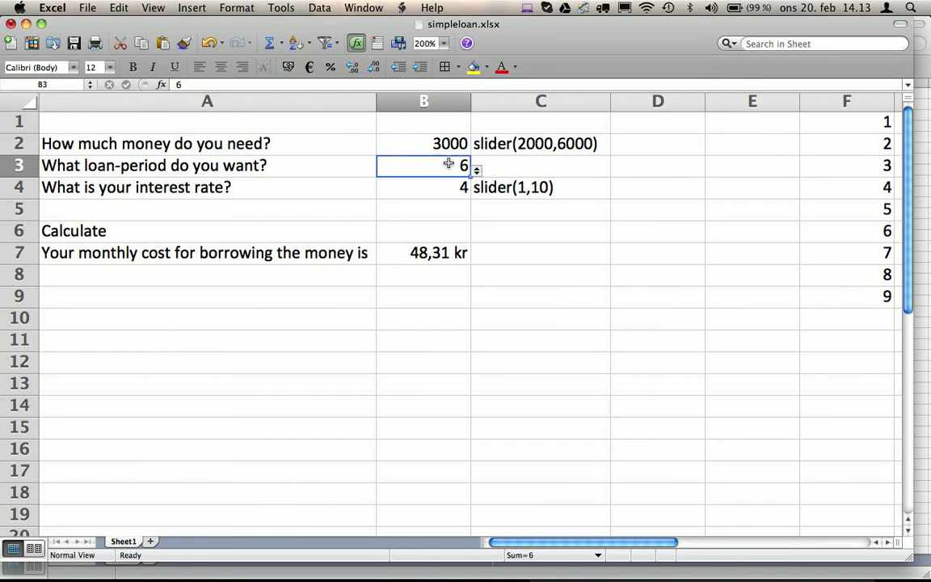
pyautogui.click(477, 171)
pyautogui.click(478, 172)
pyautogui.click(319, 7)
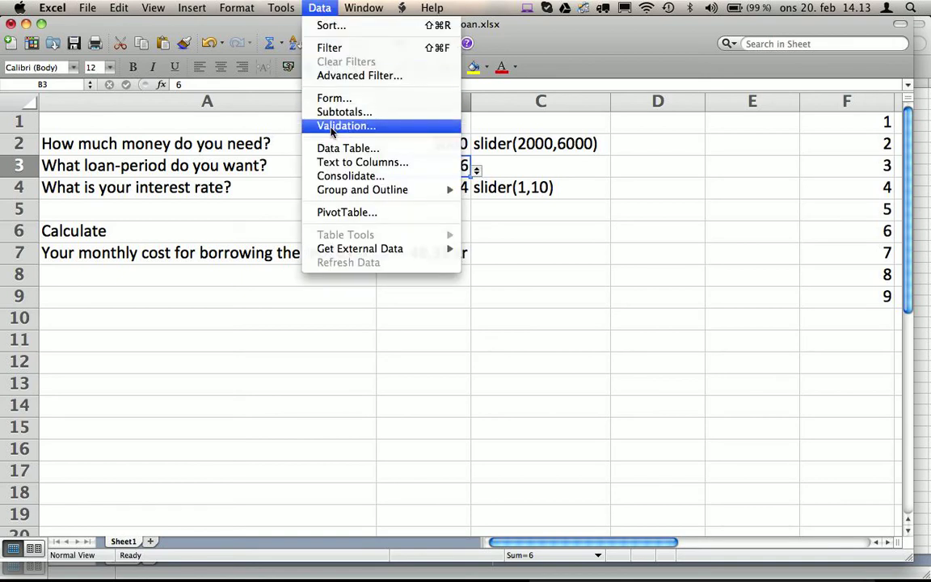
pyautogui.click(517, 174)
pyautogui.click(520, 154)
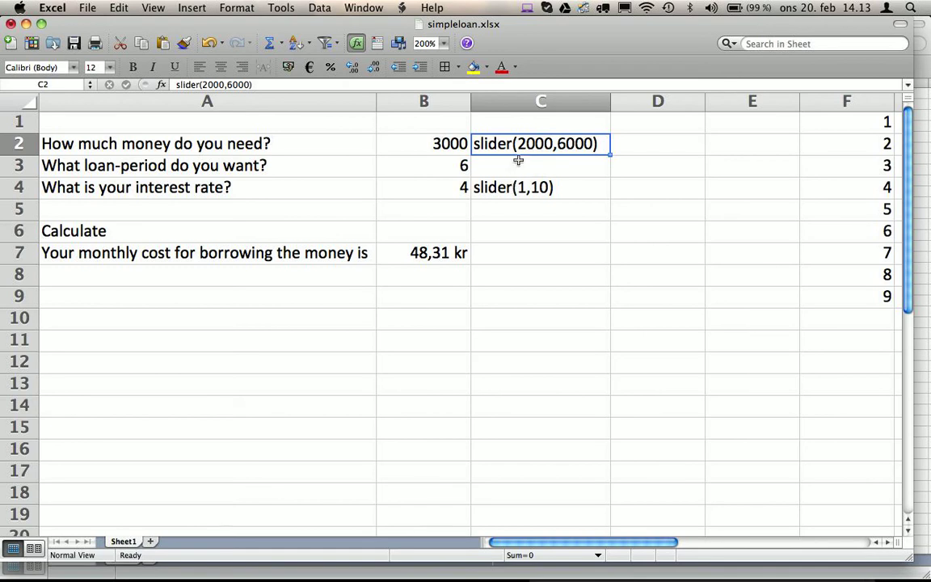
pyautogui.click(517, 161)
pyautogui.write('radio')
pyautogui.press('BackSpace')
pyautogui.press('BackSpace')
pyautogui.press('BackSpace')
pyautogui.press('BackSpace')
pyautogui.press('BackSpace')
pyautogui.click(509, 187)
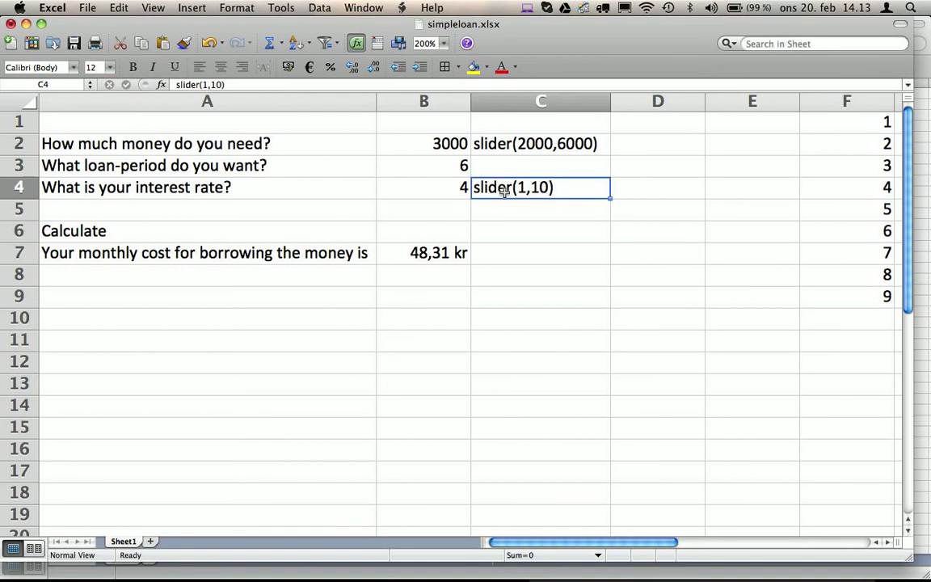
pyautogui.click(463, 166)
pyautogui.click(477, 172)
pyautogui.click(478, 172)
pyautogui.click(557, 144)
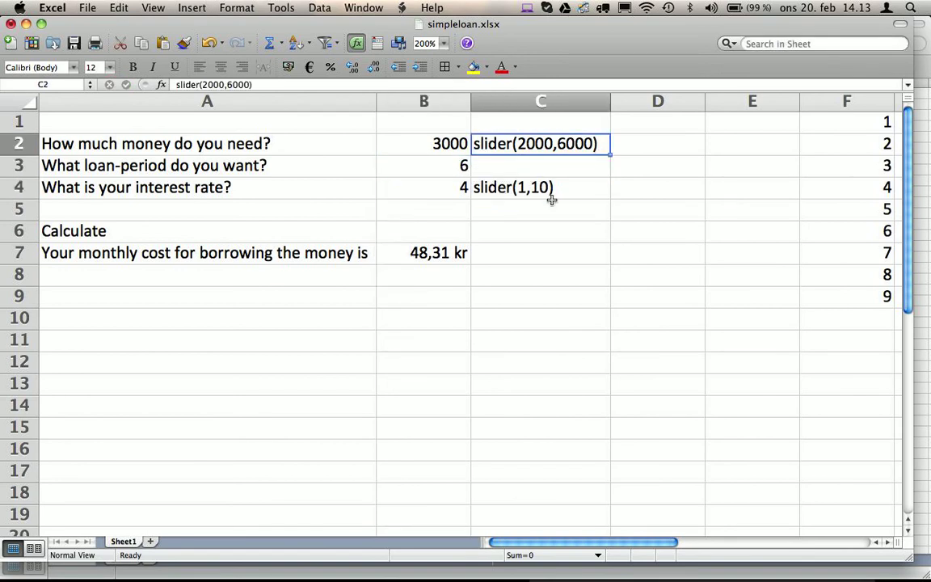
pyautogui.click(534, 189)
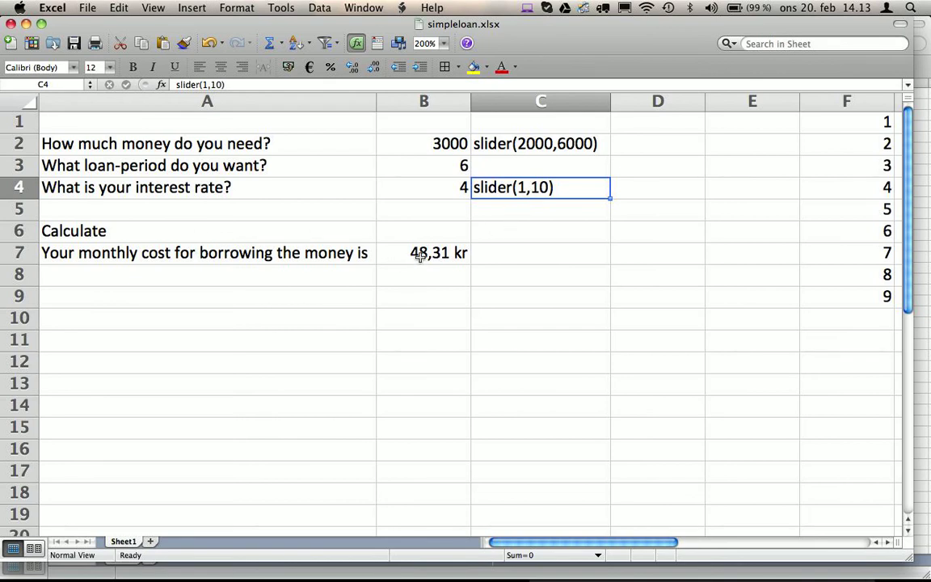
# Replace the fixed 0,05 rate in B7's PMT formula with B4/12/100.
pyautogui.doubleClick(421, 257)
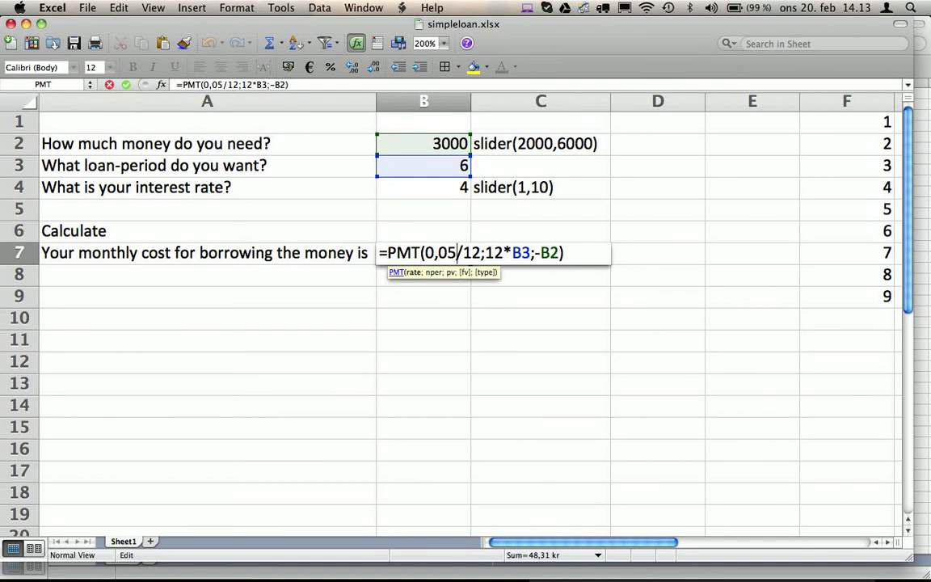
pyautogui.press('BackSpace')
pyautogui.press('BackSpace')
pyautogui.press('BackSpace')
pyautogui.press('BackSpace')
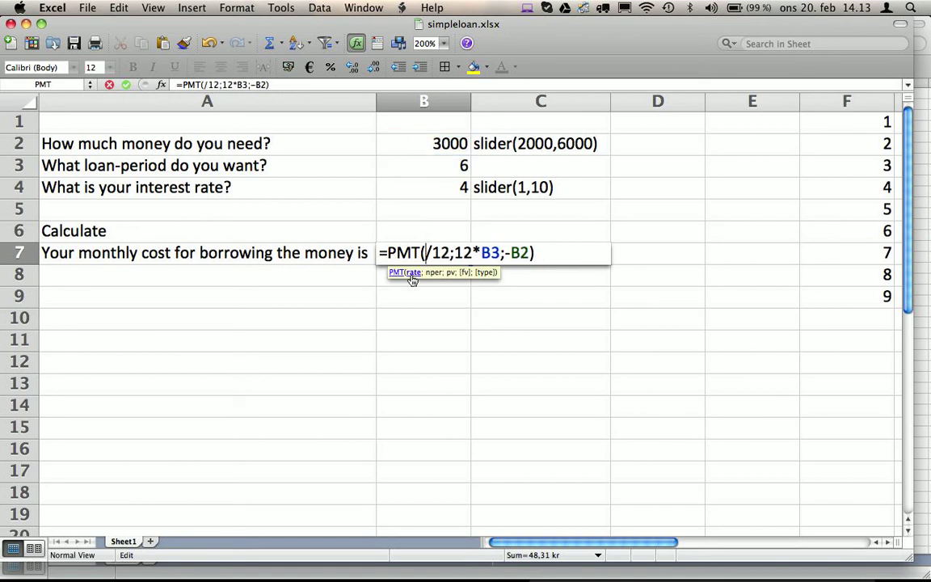
pyautogui.click(423, 279)
pyautogui.click(432, 189)
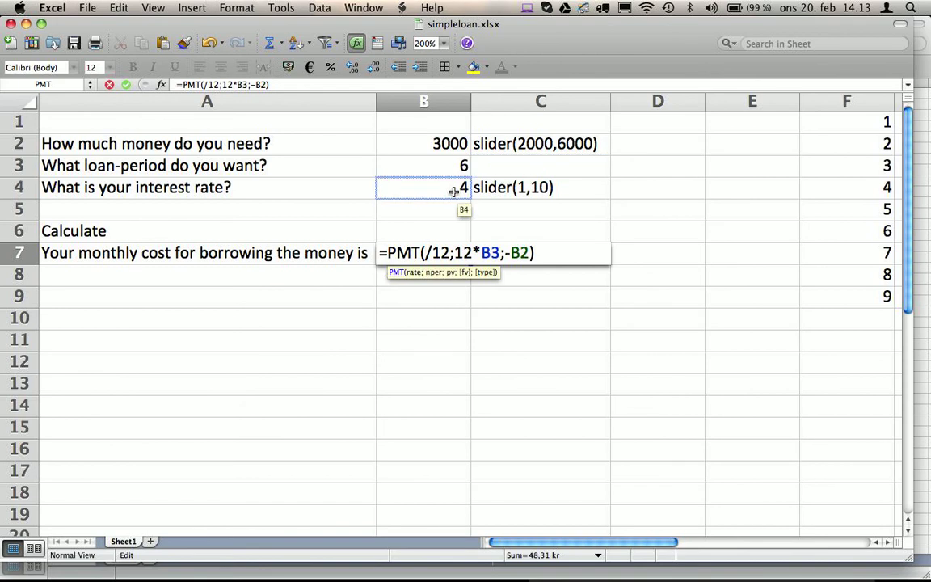
pyautogui.click(453, 191)
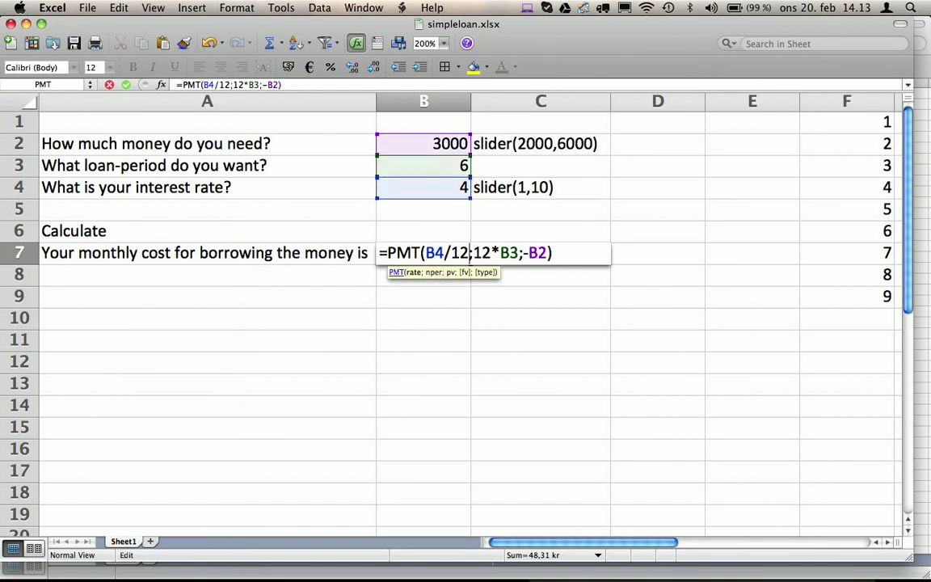
pyautogui.write('/100')
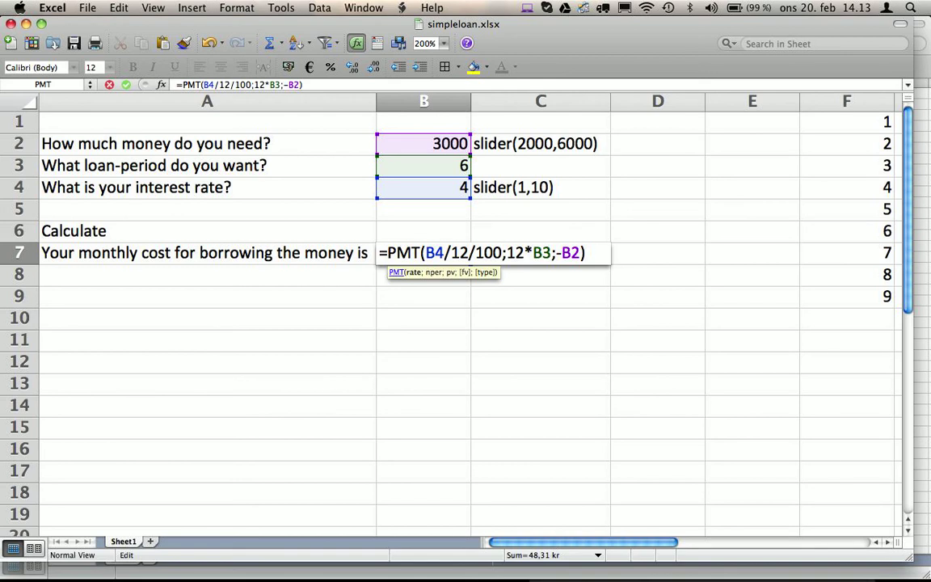
pyautogui.press('Return')
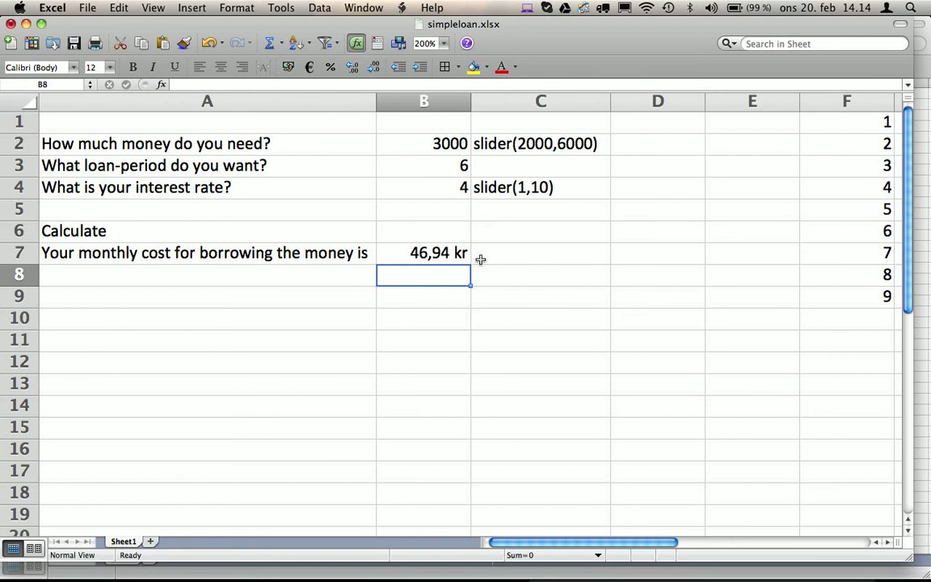
# Upload simpleloan.xlsx from the beregnere folder and save the form.
pyautogui.press('super+Tab')
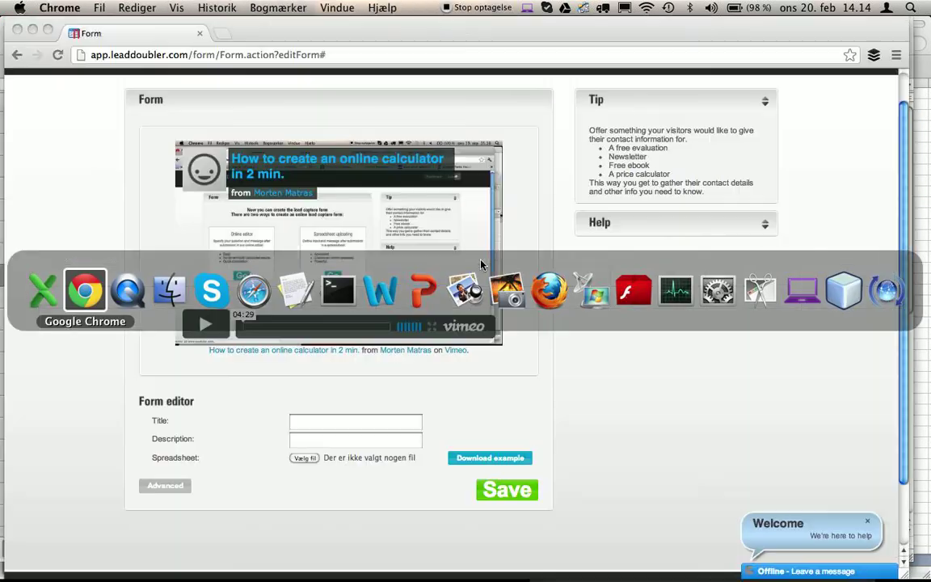
pyautogui.click(304, 459)
pyautogui.click(212, 231)
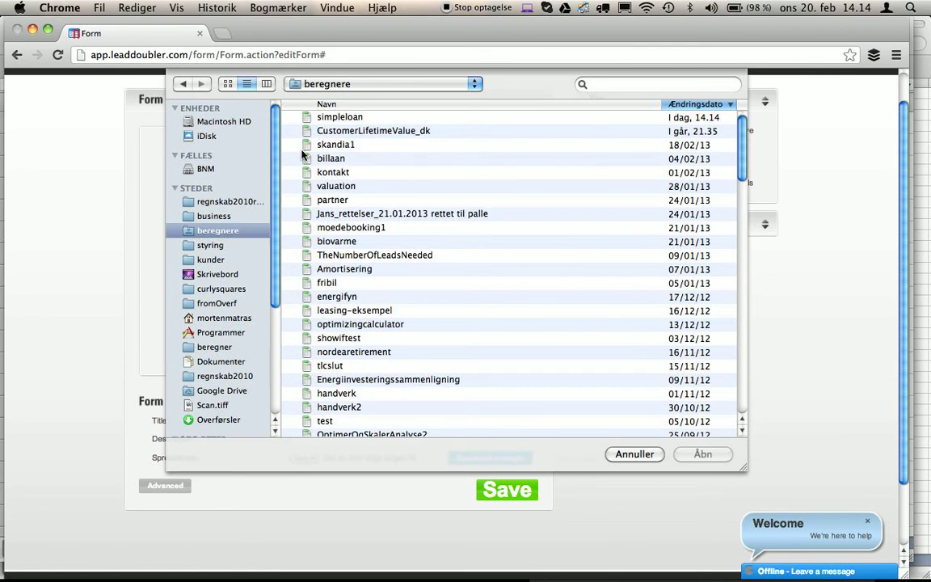
pyautogui.click(307, 118)
pyautogui.click(702, 457)
pyautogui.click(492, 500)
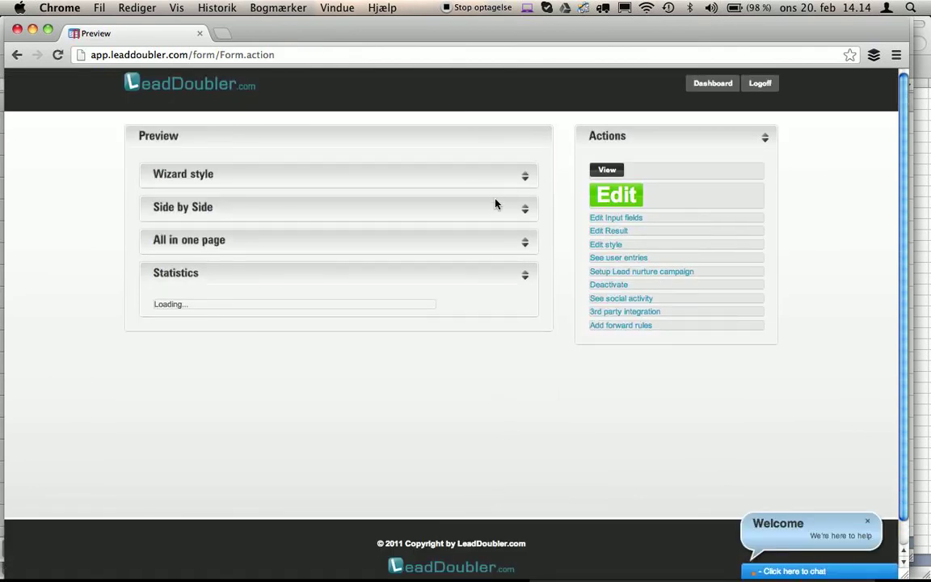
# Test the all-in-one-page preview with amount 4536, interest rate 7 and period 6.
pyautogui.click(525, 248)
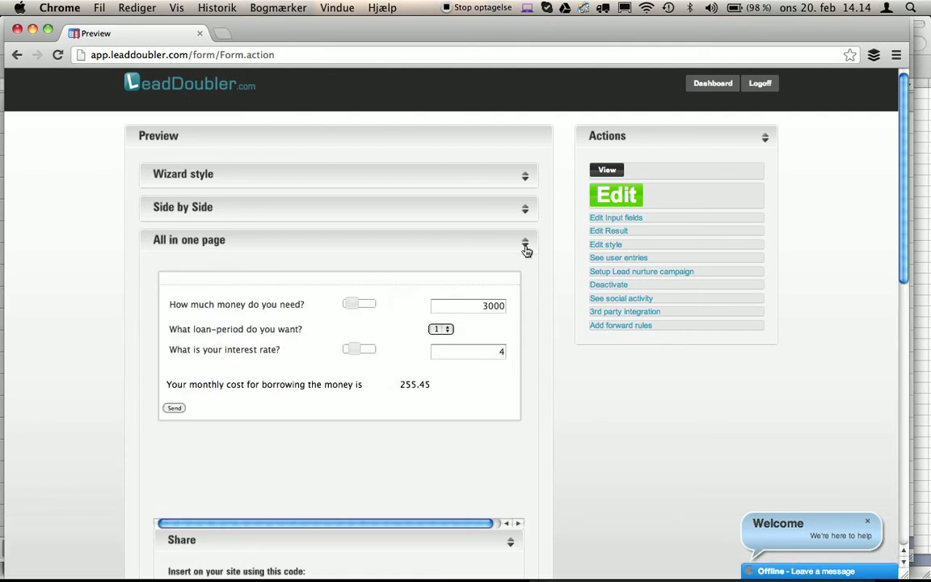
pyautogui.click(364, 306)
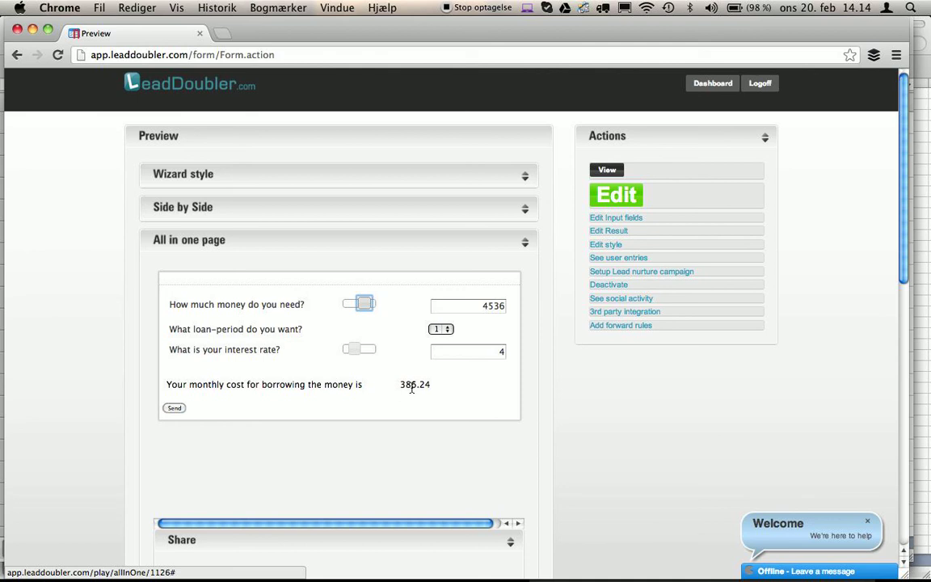
pyautogui.moveTo(412, 386); pyautogui.dragTo(400, 387)
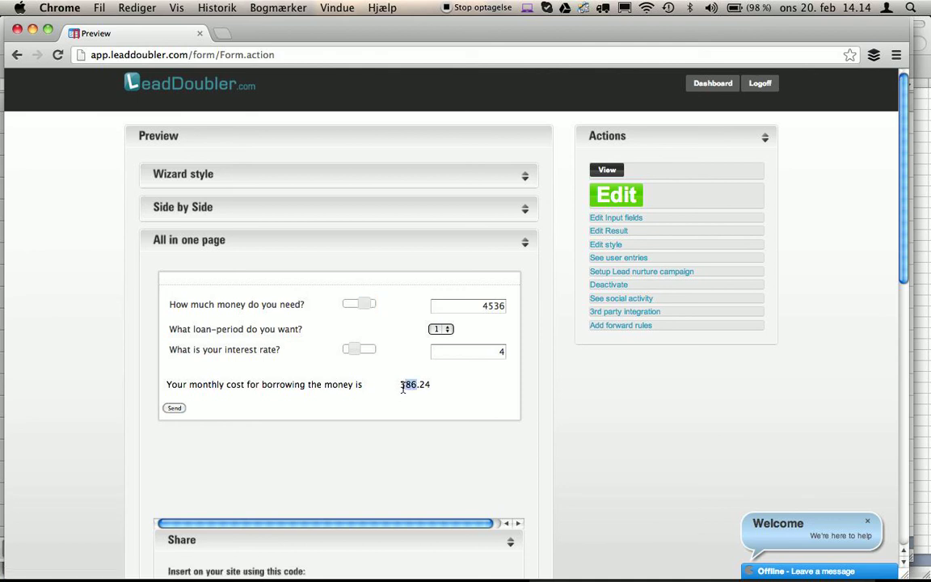
pyautogui.click(365, 351)
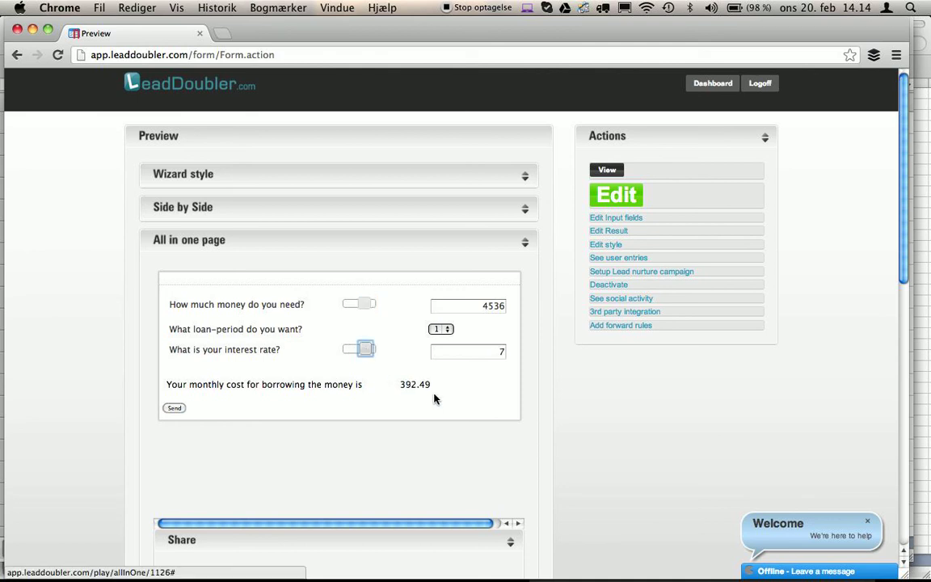
pyautogui.click(447, 336)
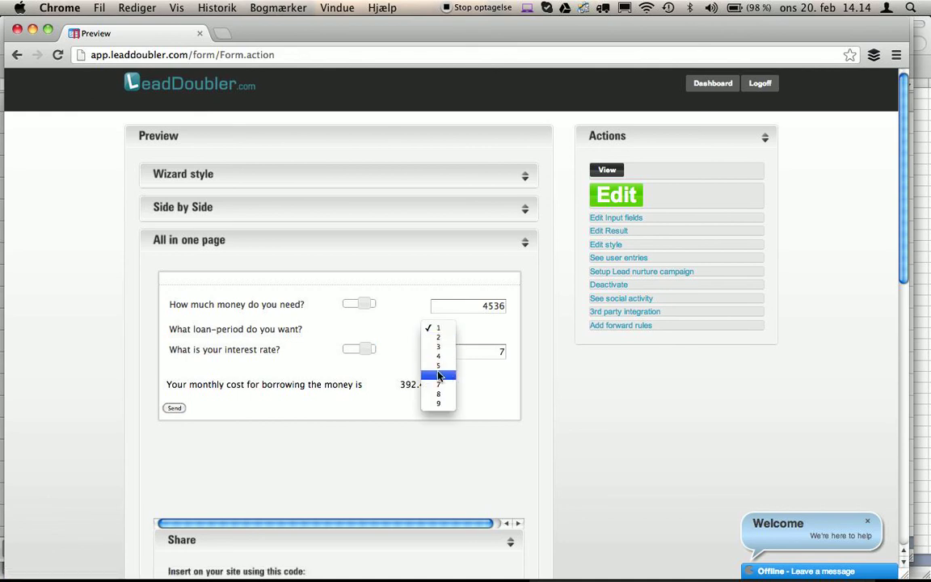
pyautogui.click(441, 393)
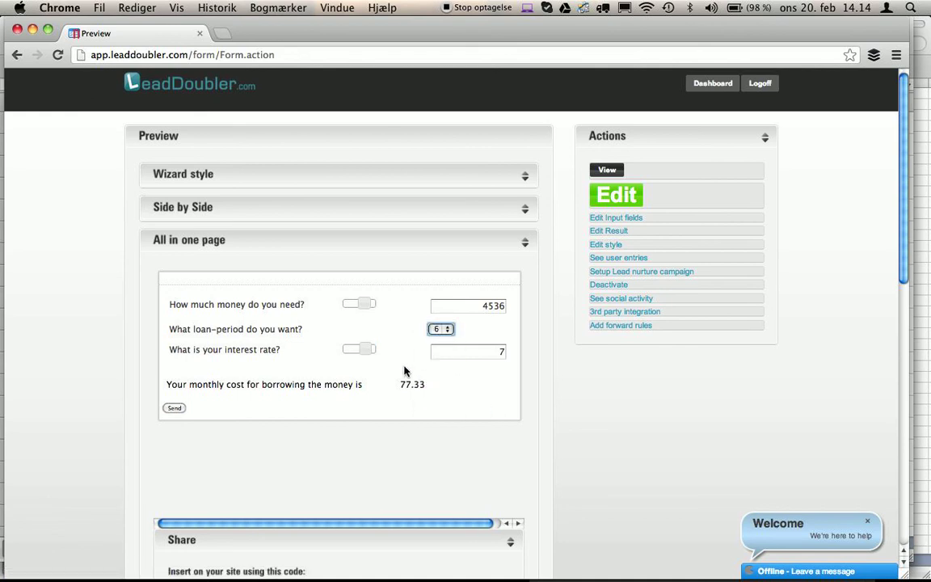
pyautogui.click(312, 375)
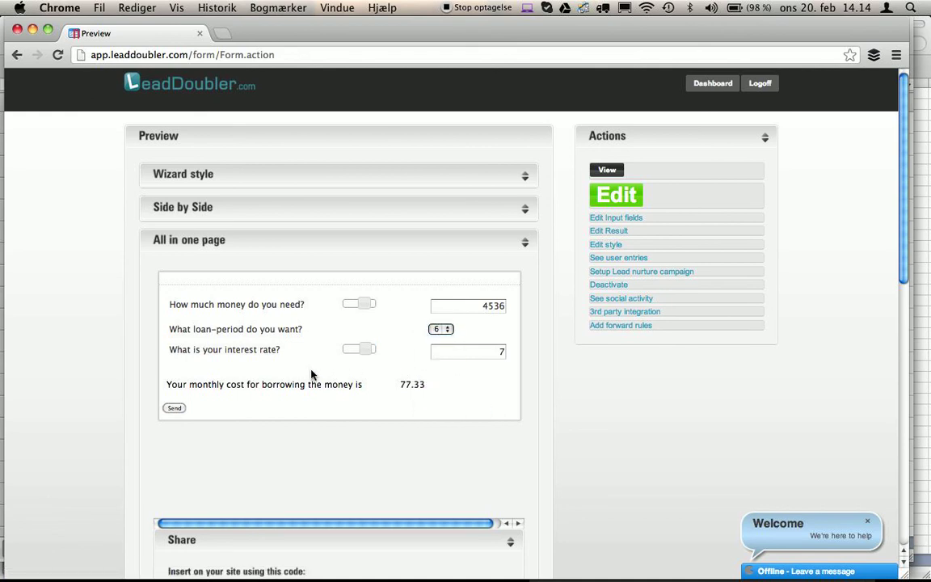
# Raise the amount, lower the interest rate and submit the wizard-style preview.
pyautogui.click(525, 177)
pyautogui.moveTo(270, 244); pyautogui.dragTo(329, 244)
pyautogui.moveTo(292, 315); pyautogui.dragTo(262, 316)
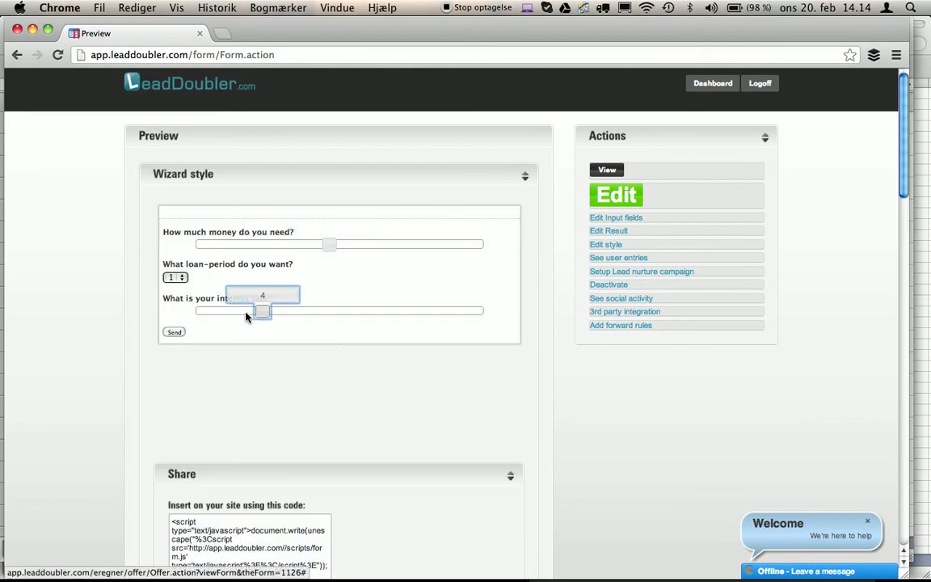
pyautogui.click(173, 332)
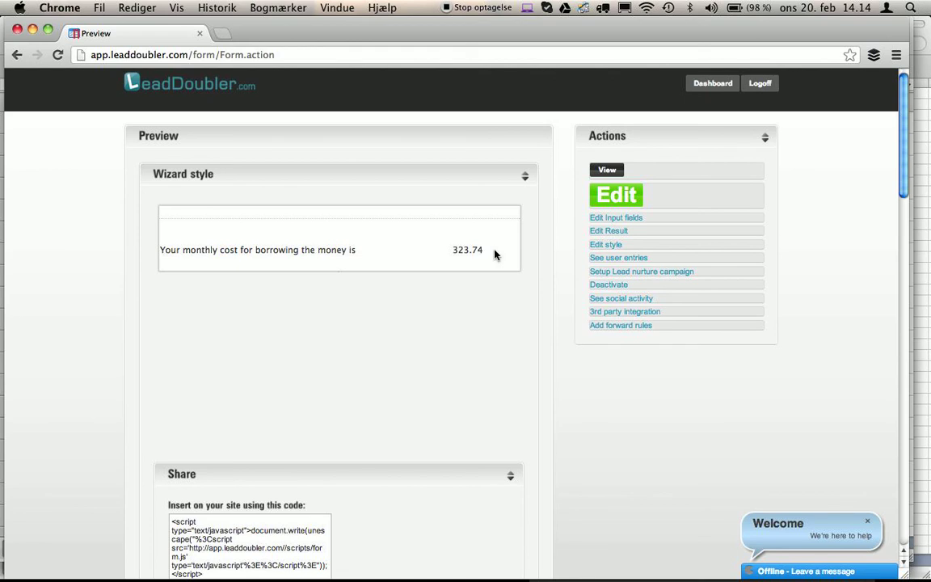
# Create a landing page titled 'Loan calculator' using the Black template.
pyautogui.click(711, 87)
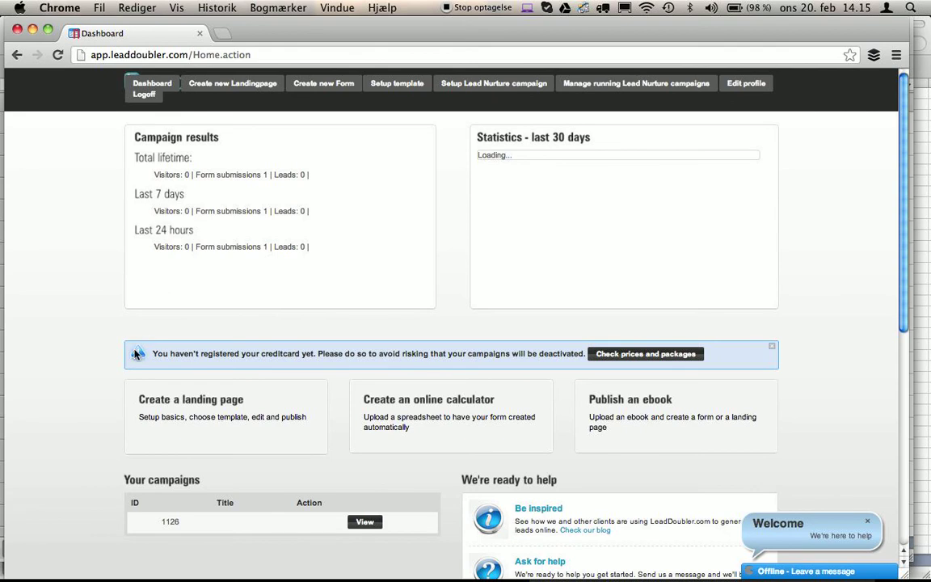
pyautogui.click(167, 418)
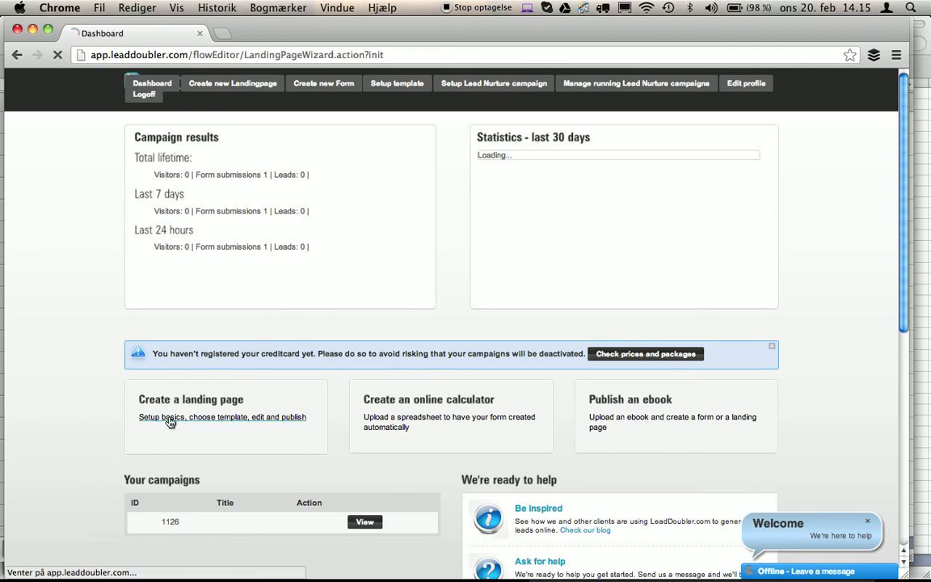
pyautogui.click(308, 170)
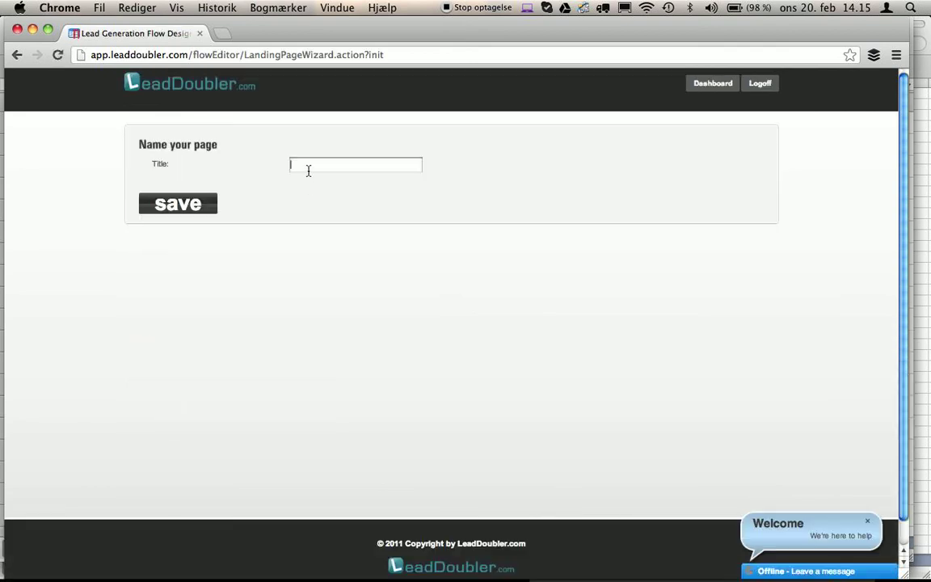
pyautogui.write('Loan calculator')
pyautogui.click(187, 205)
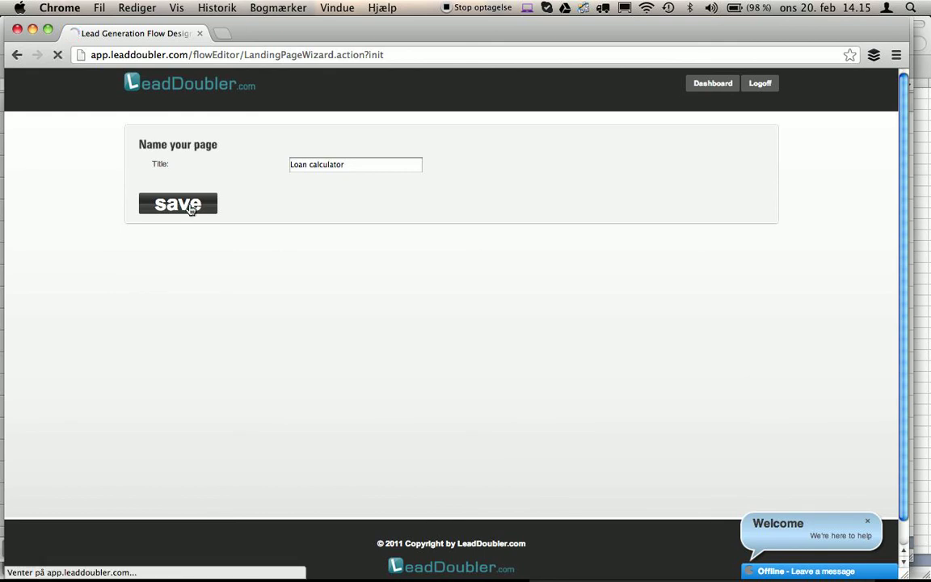
pyautogui.scroll(-3, 358, 216)
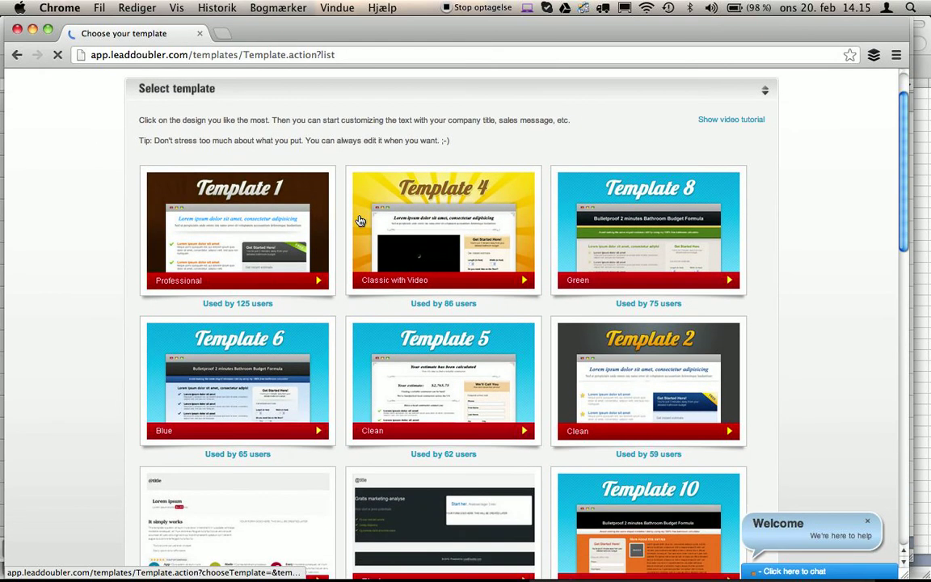
pyautogui.scroll(-2, 372, 250)
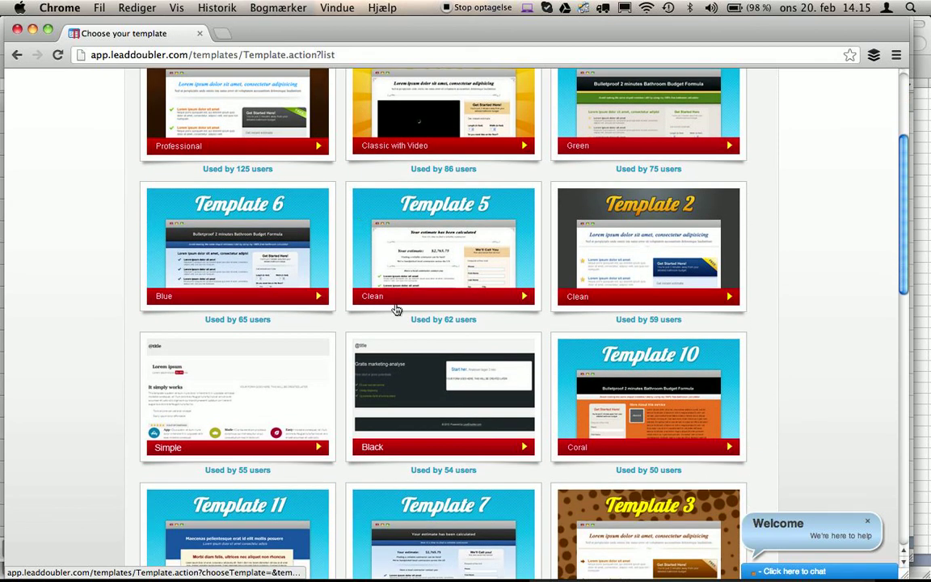
pyautogui.click(425, 383)
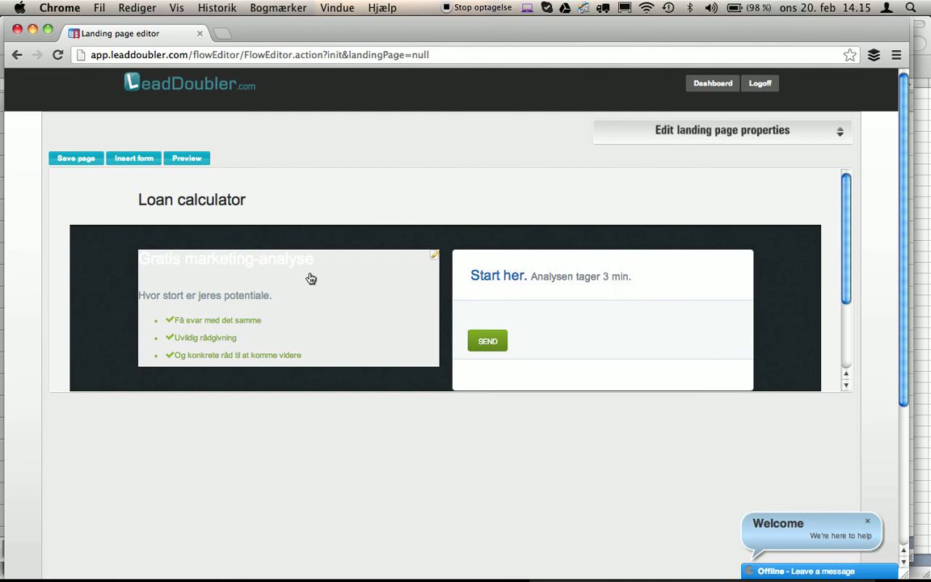
# Replace the old headline and bullets with 'Free loan calculator' and save.
pyautogui.click(312, 279)
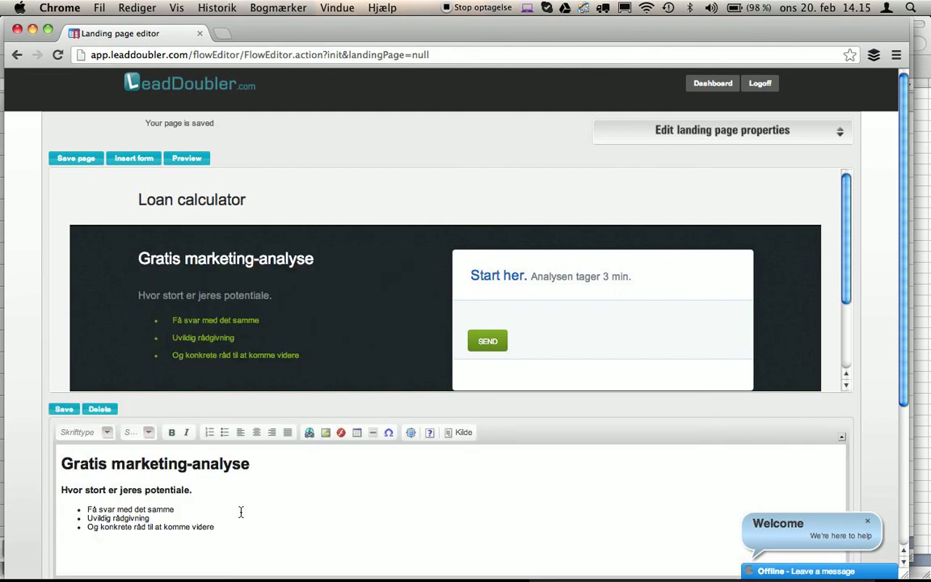
pyautogui.moveTo(218, 521)
pyautogui.mouseDown()
pyautogui.moveTo(55, 463)
pyautogui.moveTo(108, 464)
pyautogui.moveTo(218, 531)
pyautogui.mouseUp()
pyautogui.press('BackSpace')
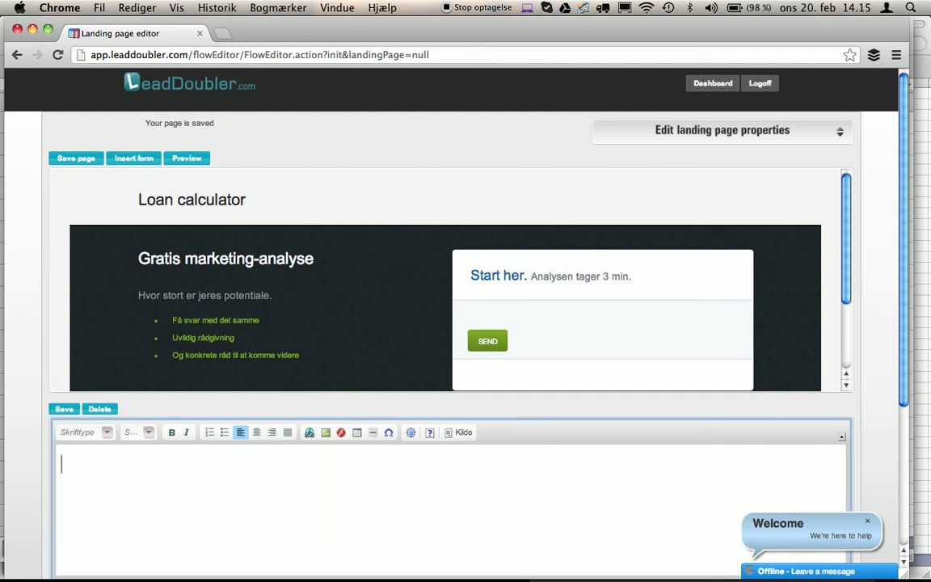
pyautogui.write('Free ')
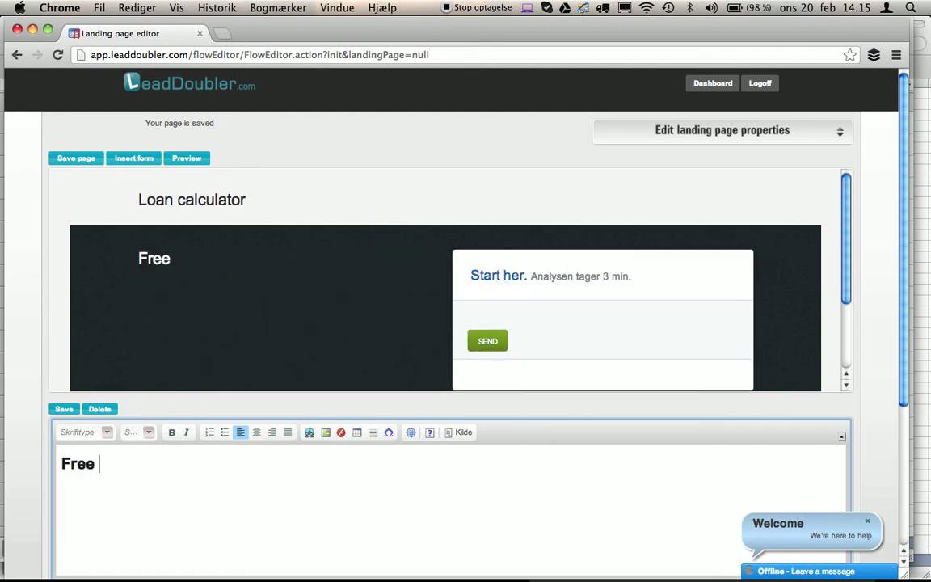
pyautogui.write('loan cal')
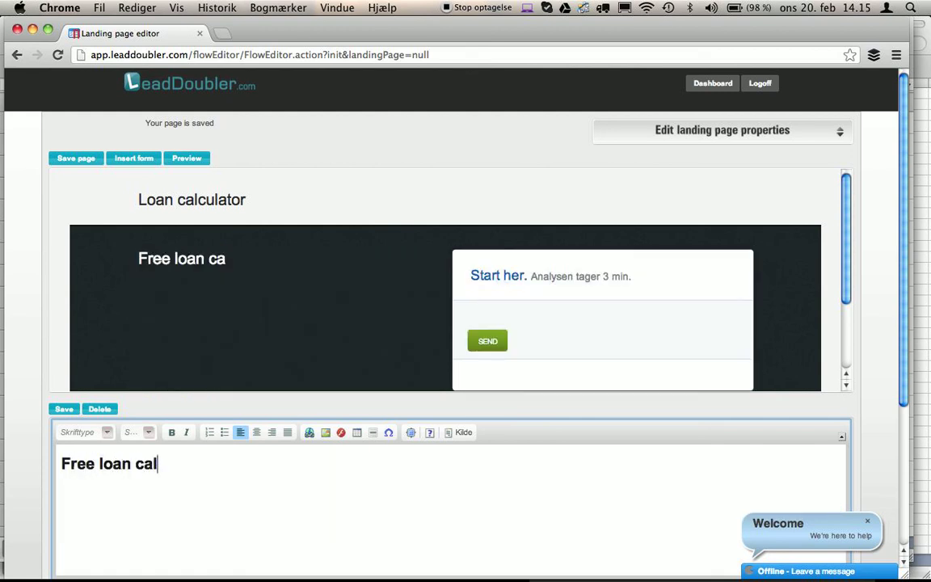
pyautogui.write('culator')
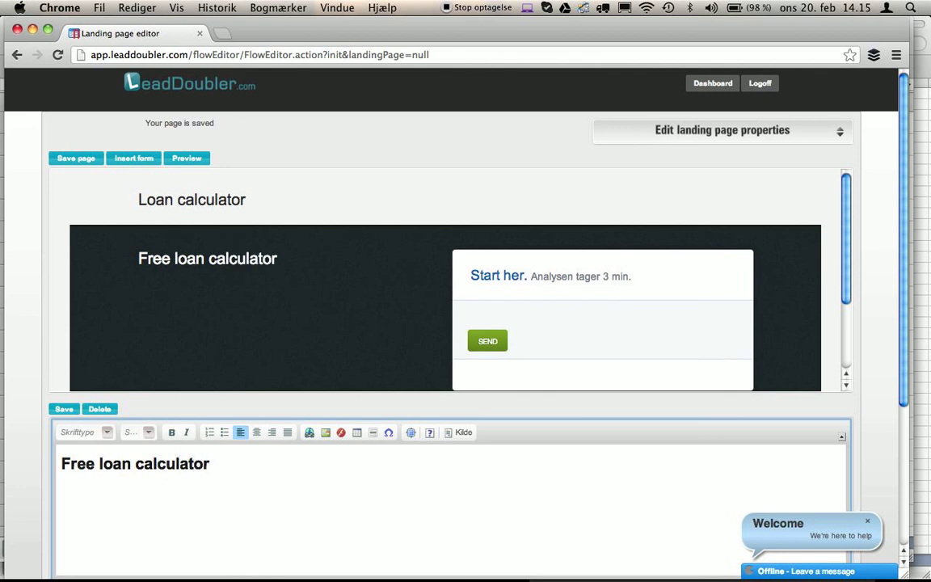
pyautogui.click(64, 409)
# Change the form heading to 'Start here' and save.
pyautogui.click(534, 271)
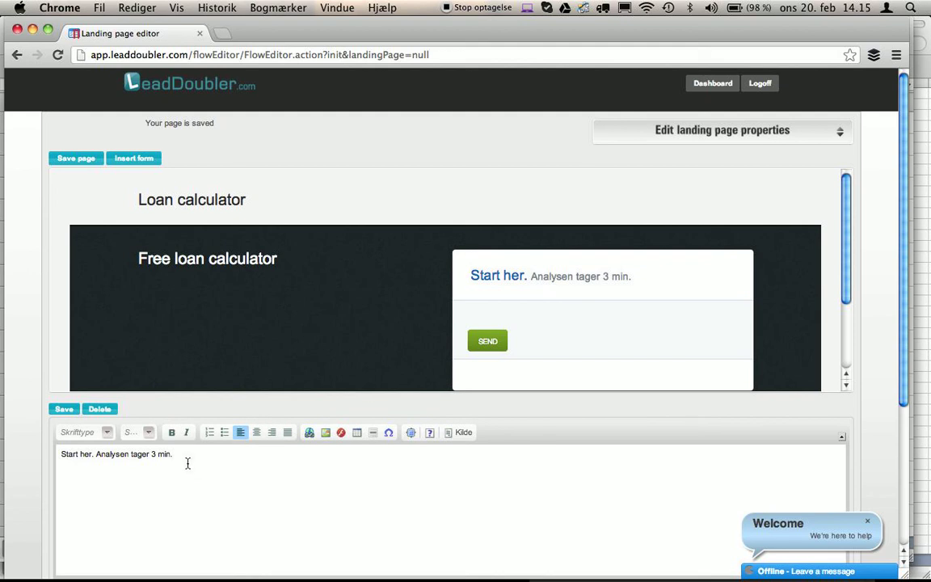
pyautogui.moveTo(184, 458); pyautogui.dragTo(91, 457)
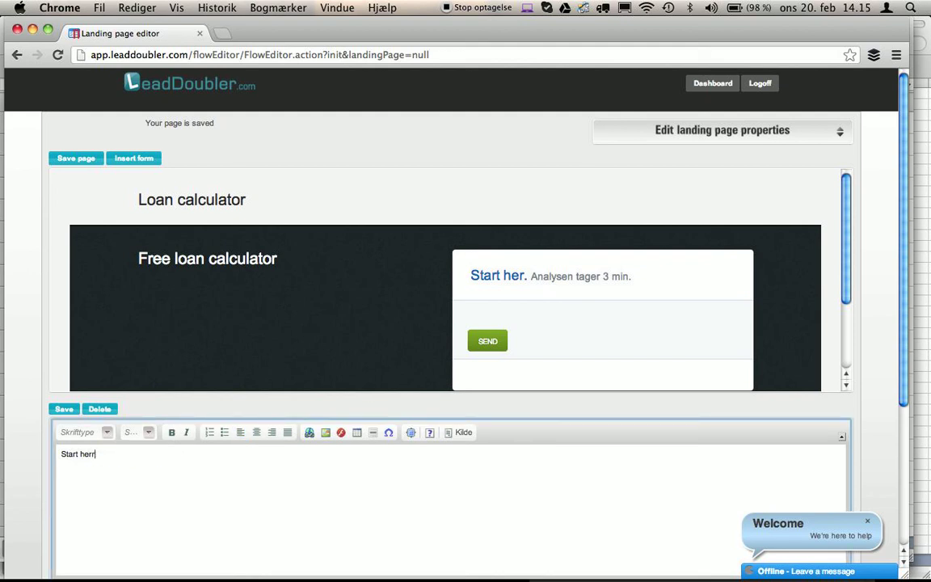
pyautogui.press('BackSpace')
pyautogui.press('BackSpace')
pyautogui.write('e')
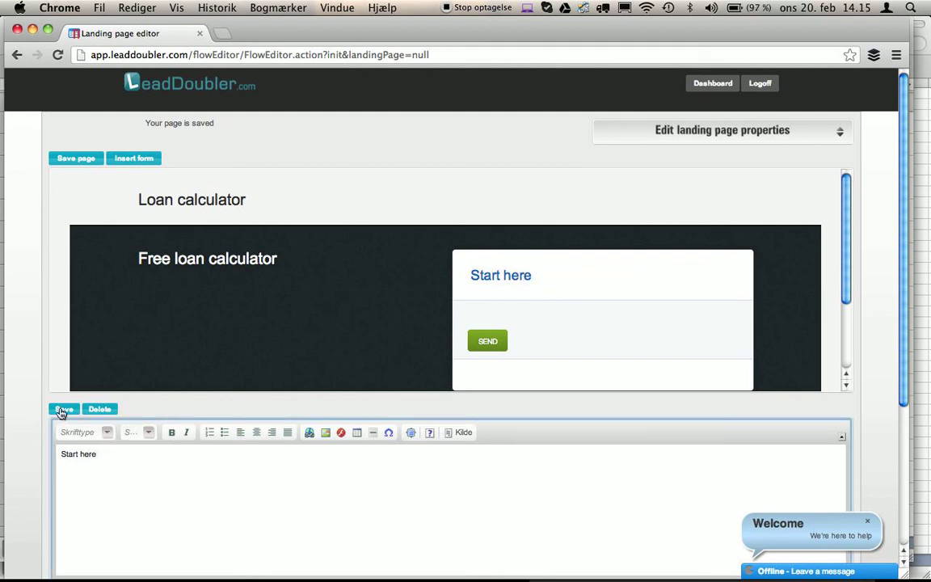
pyautogui.click(62, 411)
# Save the page and attach simpleloan.xlsx as its spreadsheet-based form.
pyautogui.click(66, 157)
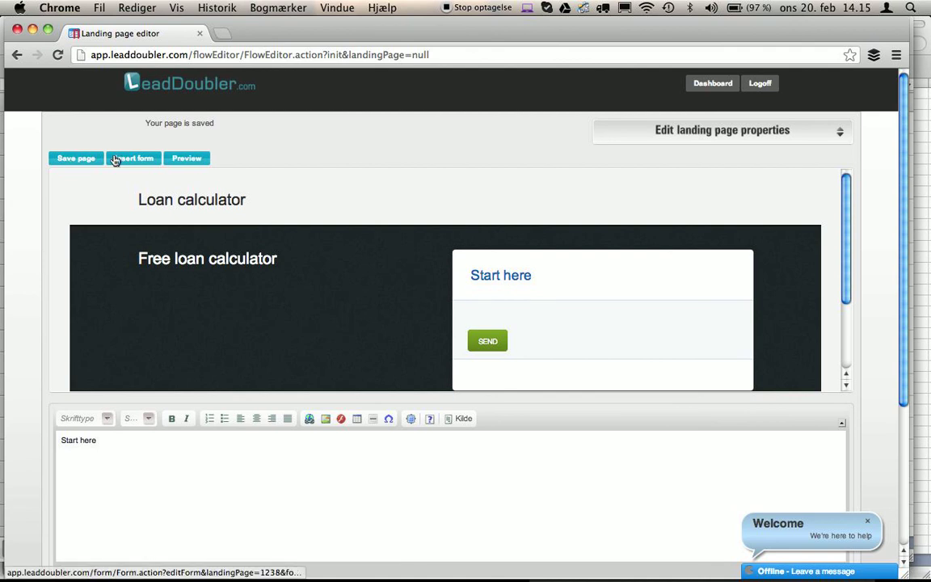
pyautogui.click(124, 159)
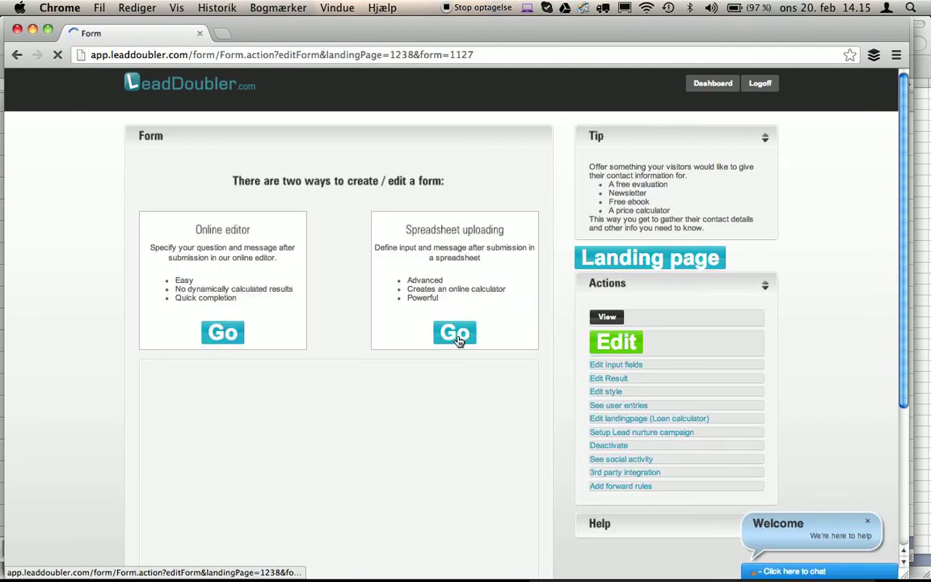
pyautogui.click(454, 332)
pyautogui.click(298, 495)
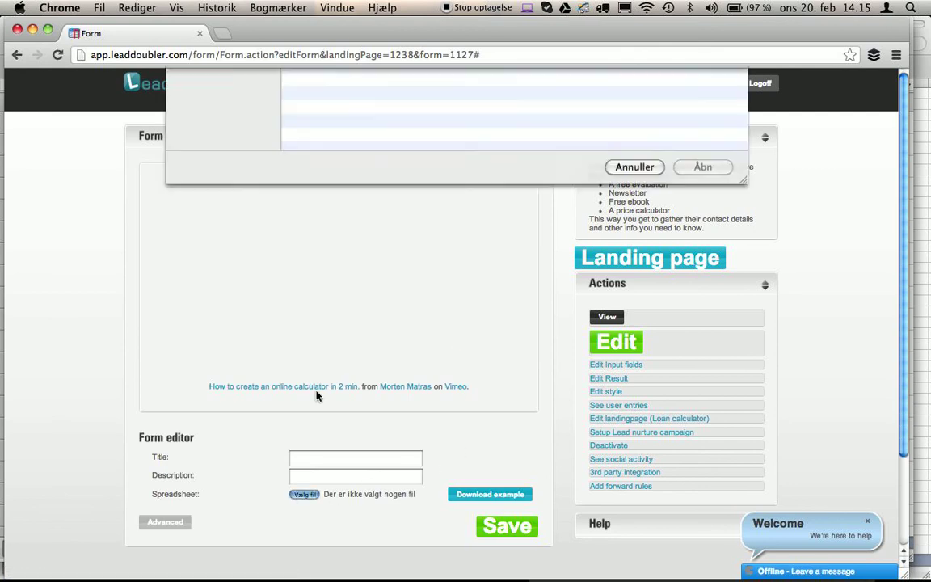
pyautogui.click(336, 118)
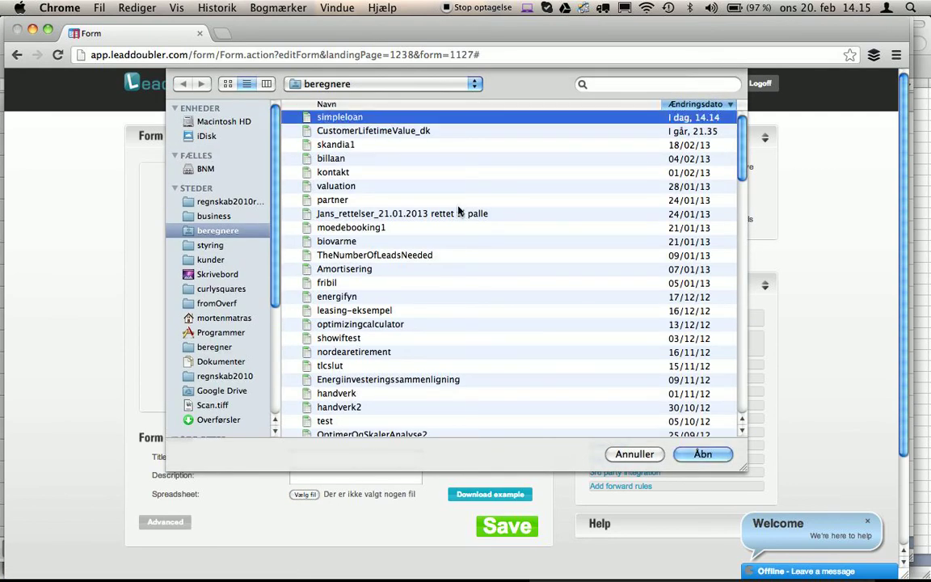
pyautogui.click(703, 453)
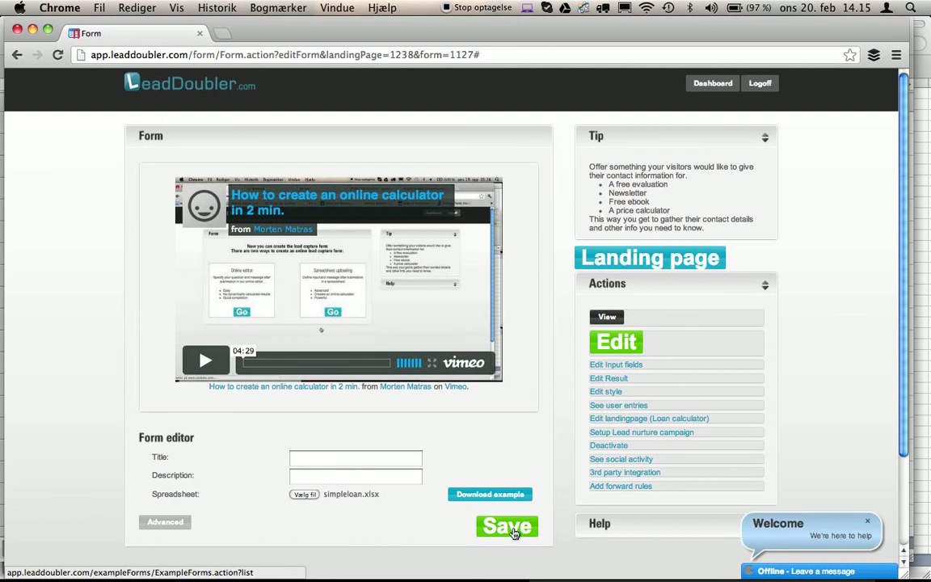
# Save the calculator form and preview the Loan calculator landing page.
pyautogui.click(508, 526)
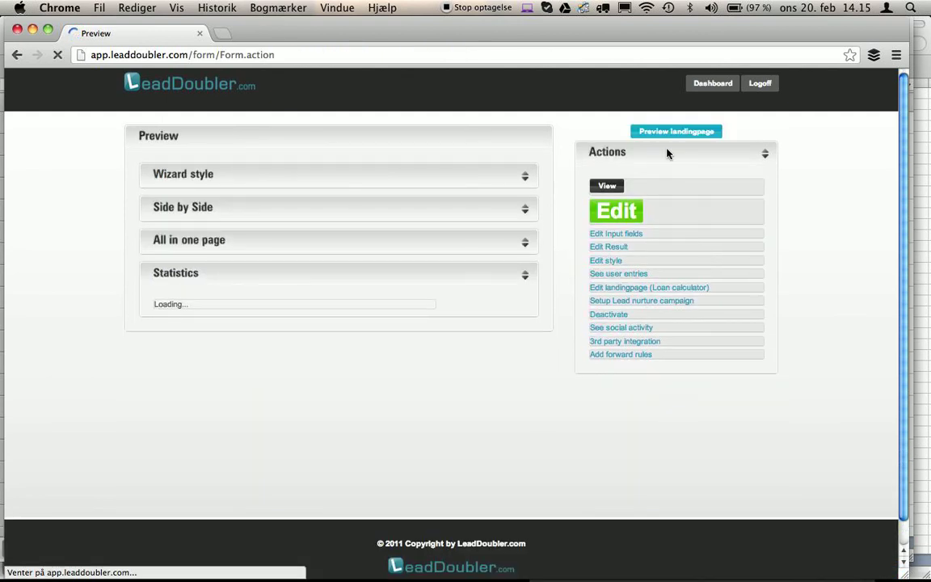
pyautogui.click(666, 132)
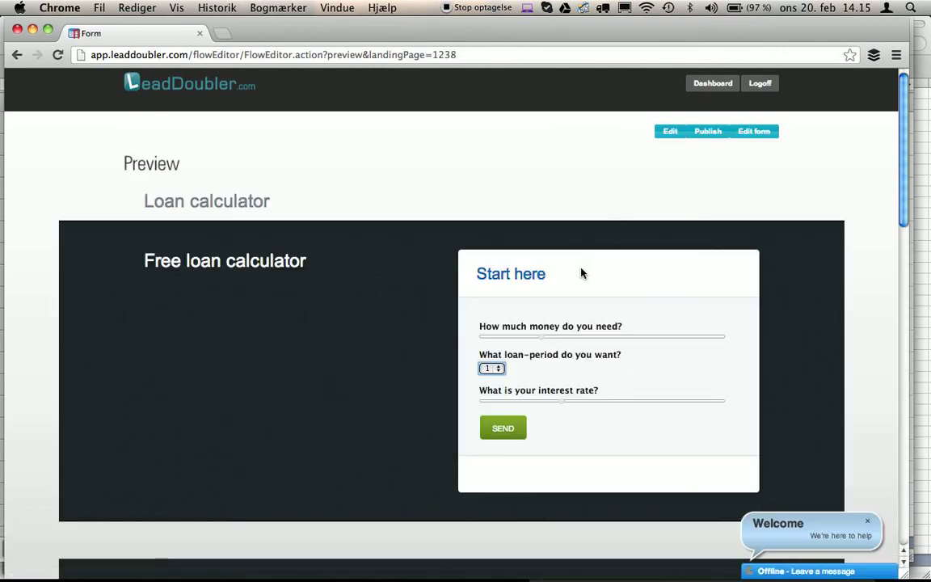
pyautogui.scroll(-3, 315, 305)
pyautogui.scroll(3, 316, 306)
pyautogui.click(703, 131)
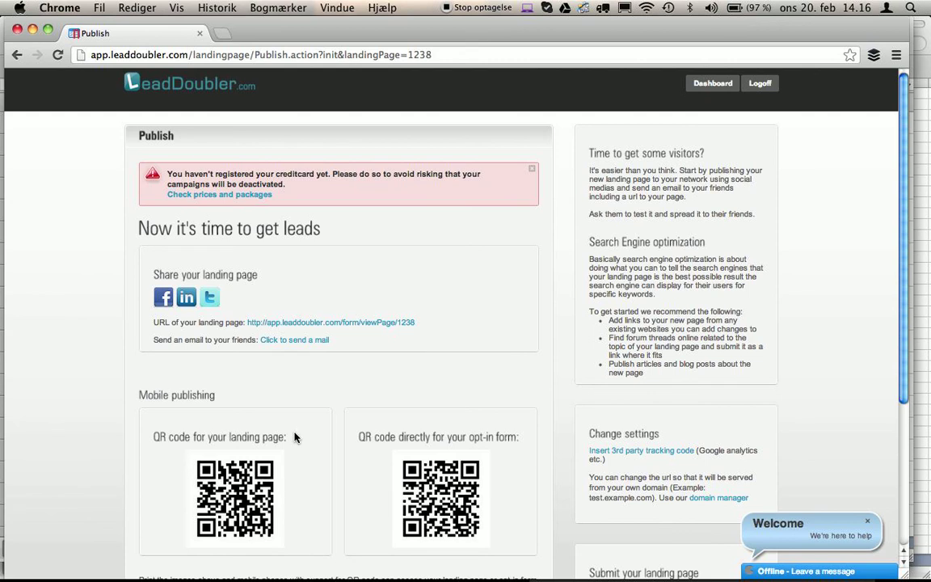
pyautogui.scroll(-3, 294, 437)
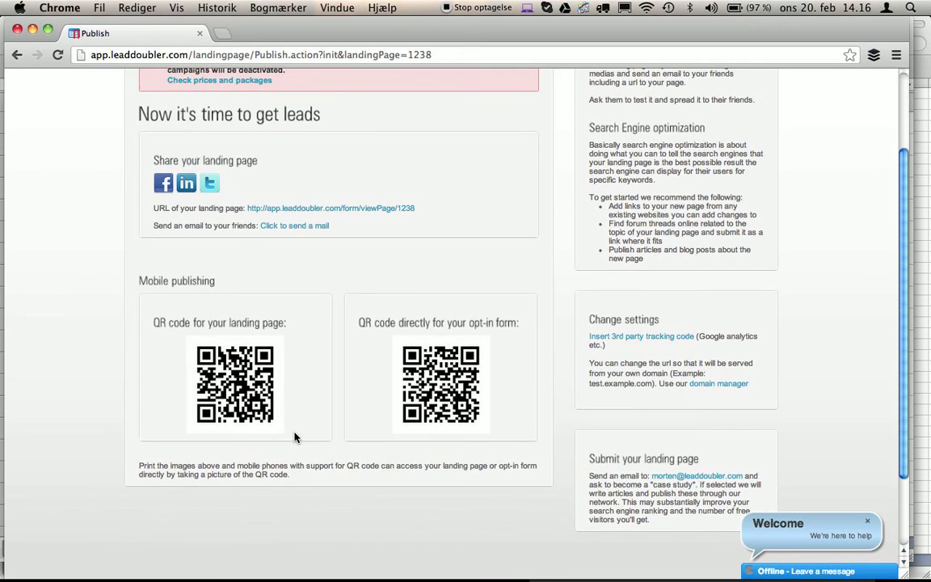
pyautogui.scroll(1, 294, 438)
pyautogui.click(722, 426)
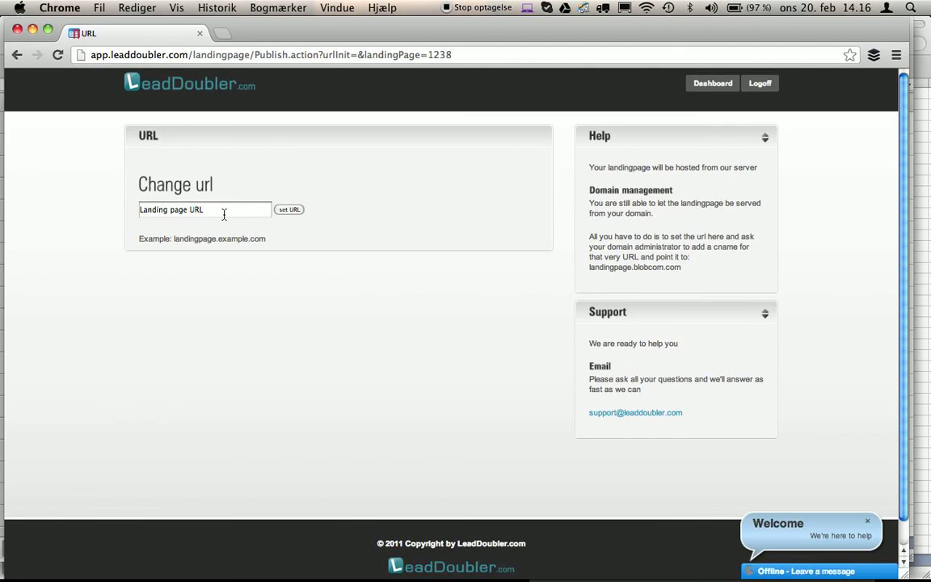
pyautogui.tripleClick(225, 215)
pyautogui.press('BackSpace')
pyautogui.click(228, 188)
pyautogui.click(17, 54)
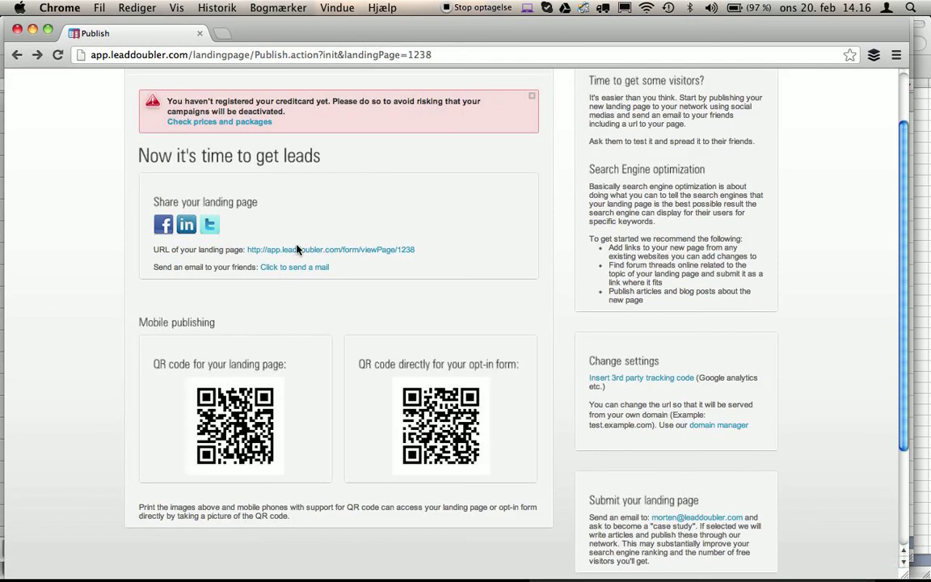
pyautogui.scroll(1, 394, 212)
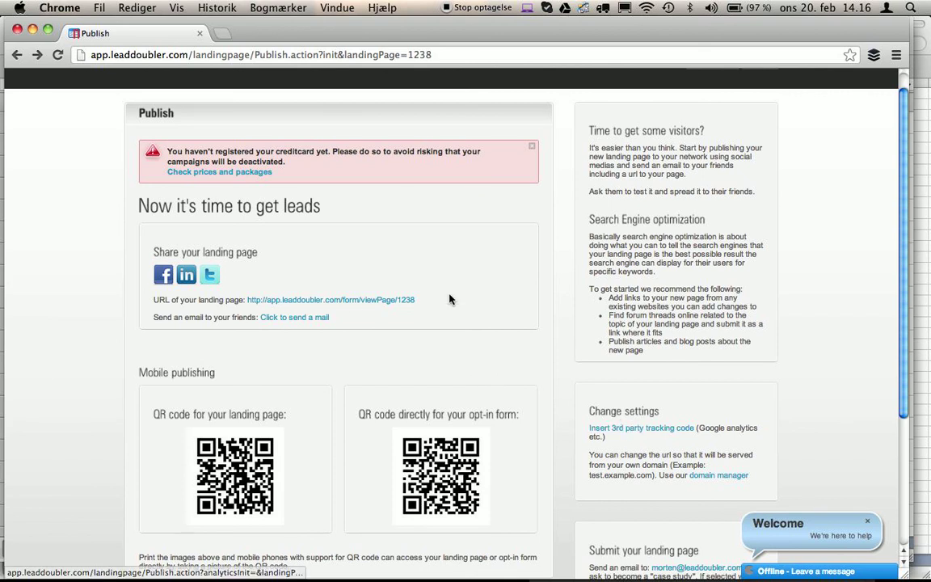
pyautogui.scroll(1, 505, 200)
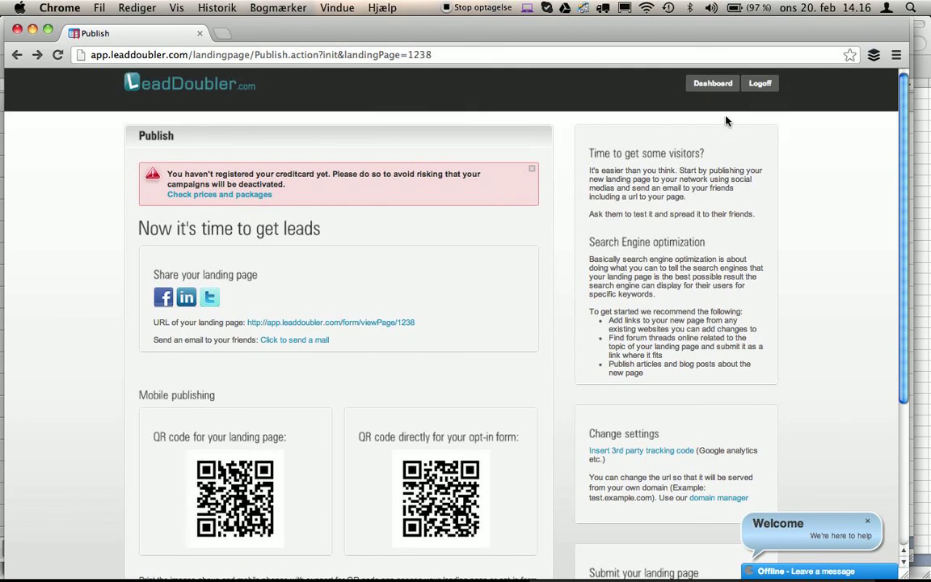